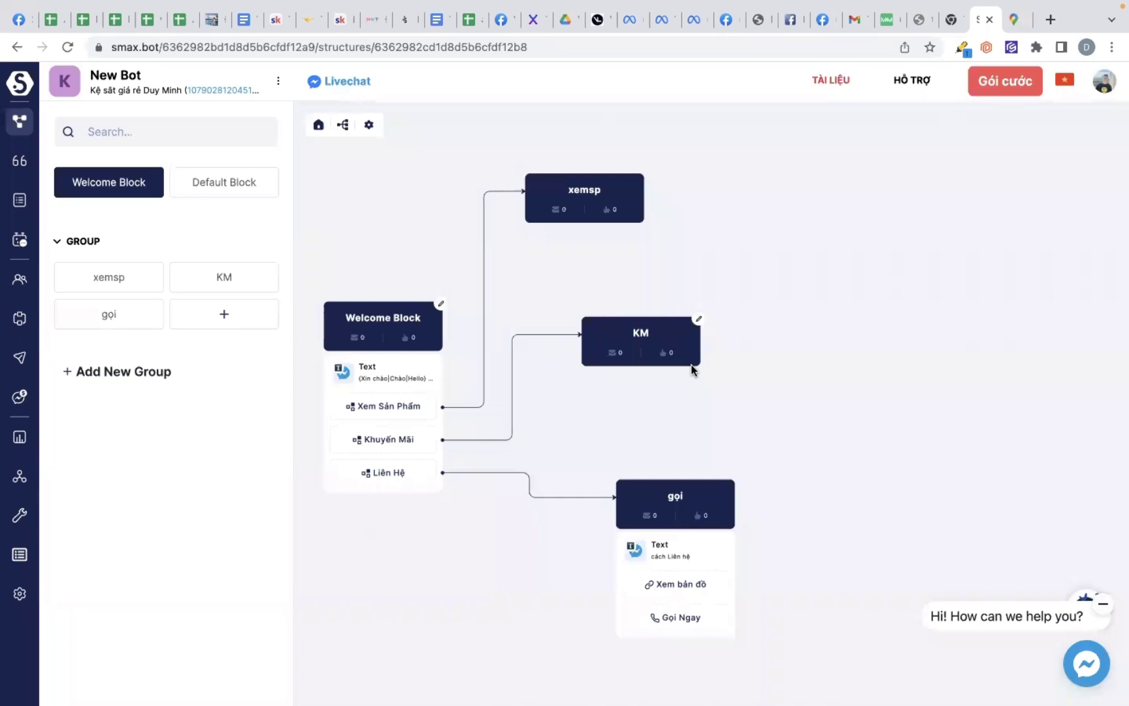
Add a Text card to the KM block with the message "Chọn Khuyến Mãi".
click(700, 319)
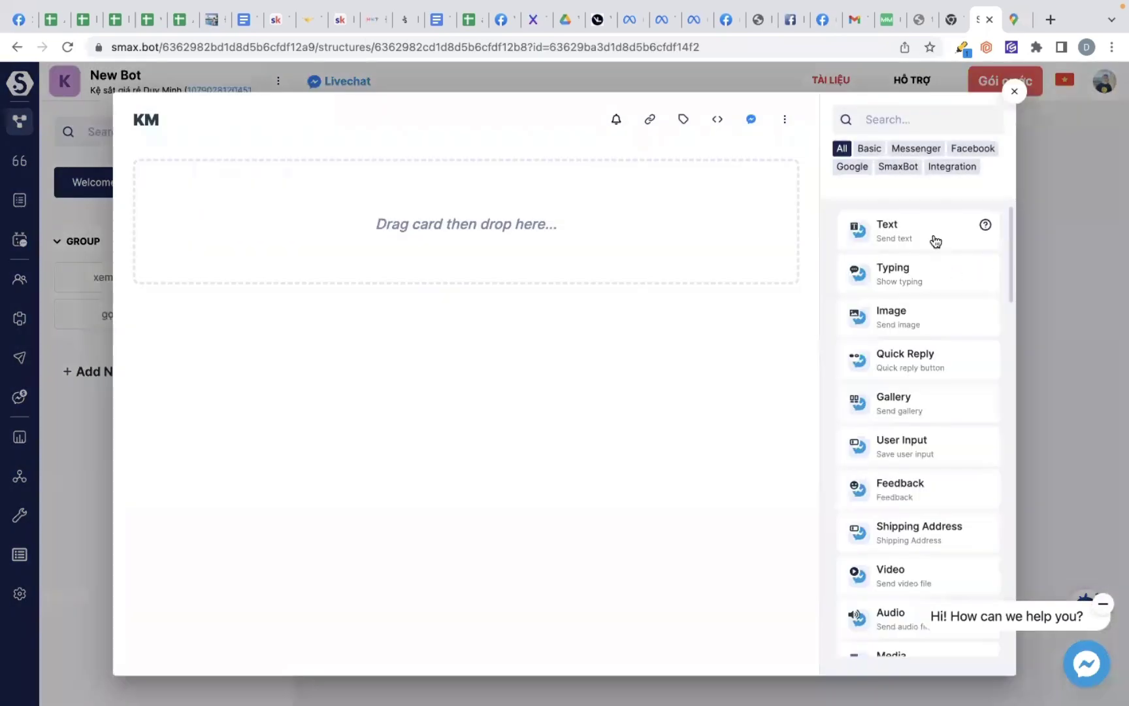
drag(933, 239, 466, 257)
click(465, 256)
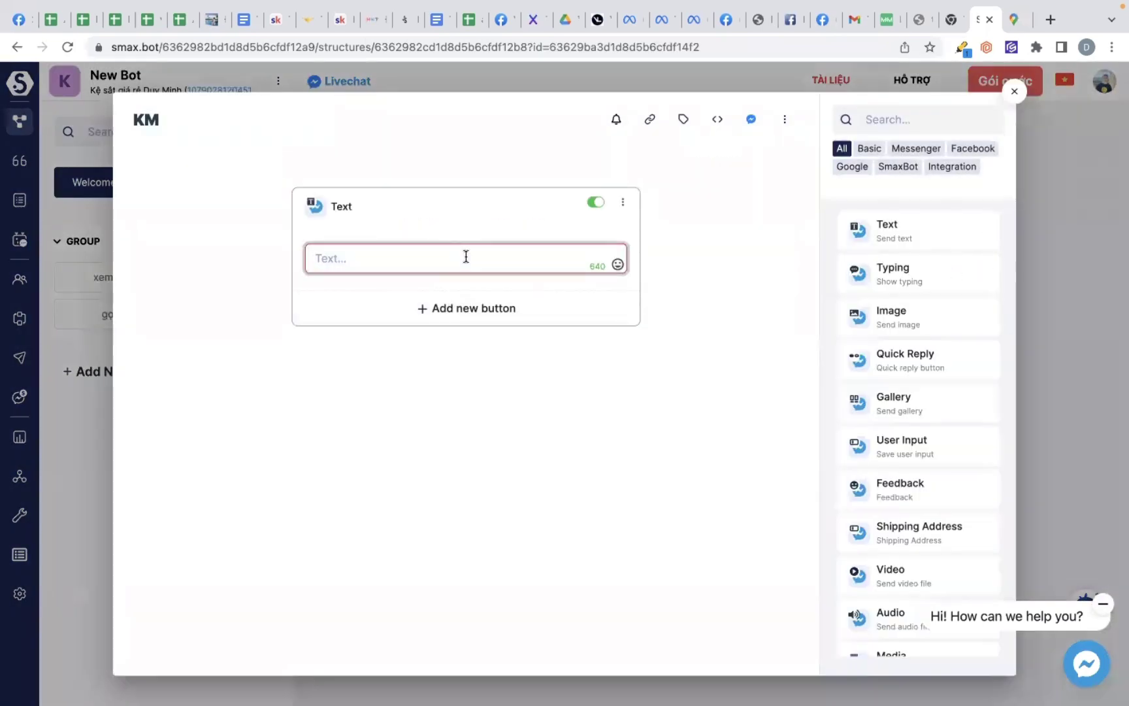
text(Chọn Khuyến )
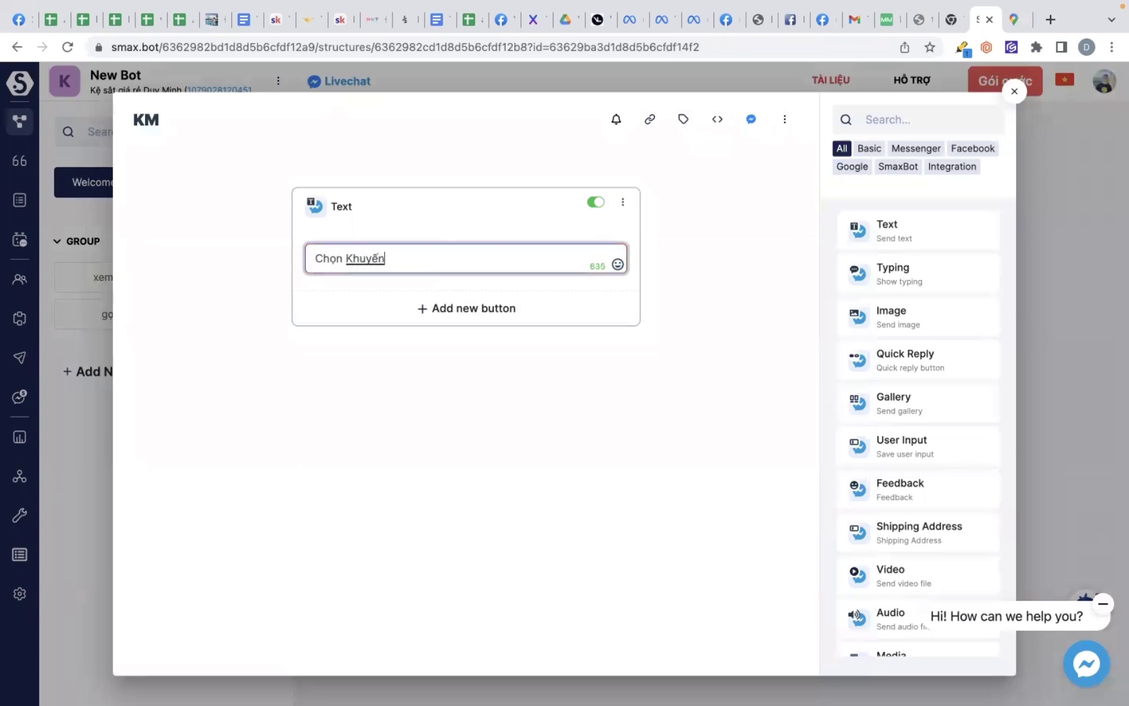
text(Mai)
Add a button titled "KM1" to the KM block's text card, linked to a new block named "Km1".
click(464, 315)
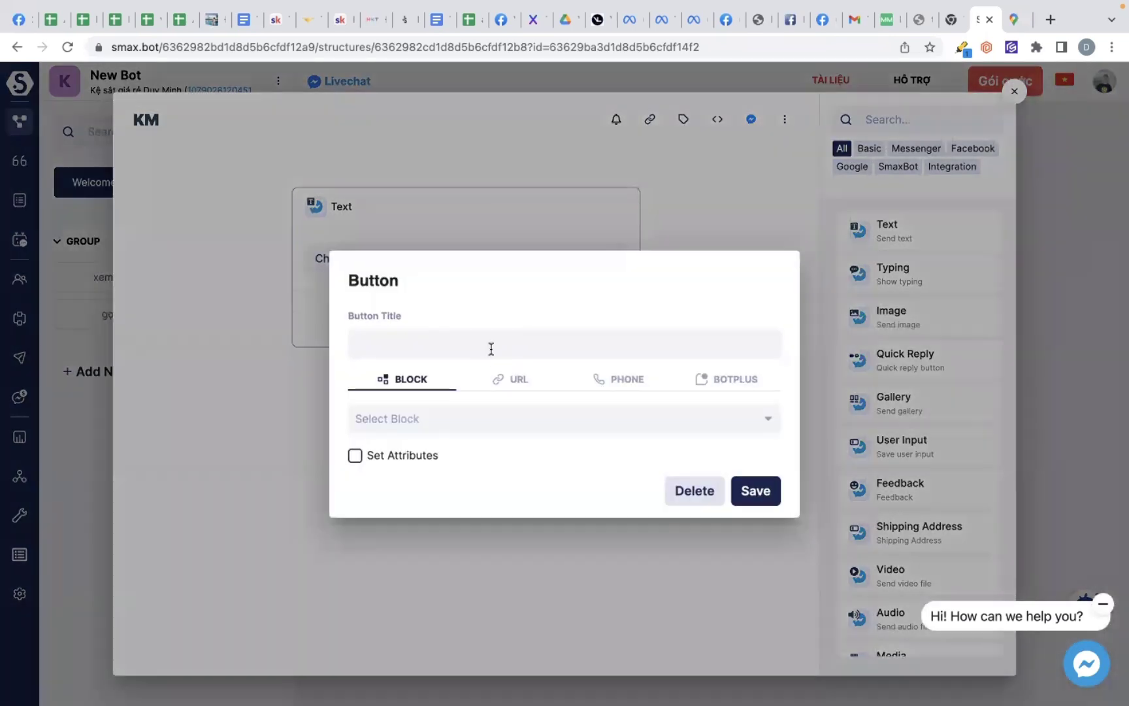
click(491, 348)
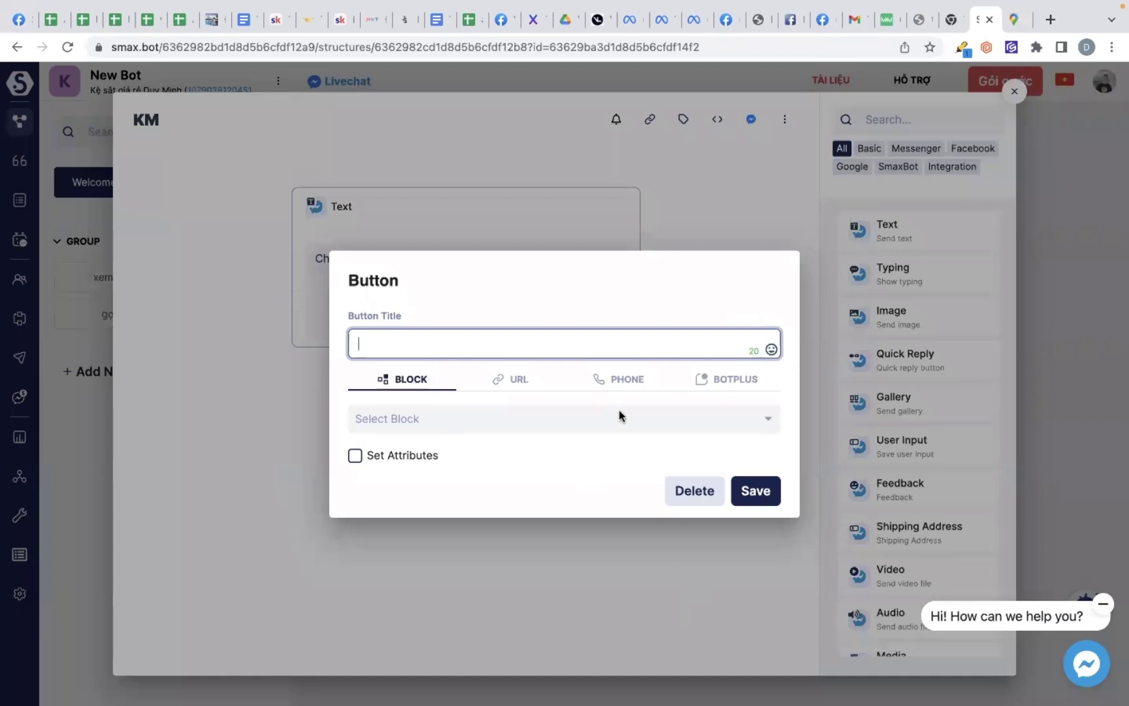
text(KM1)
click(689, 418)
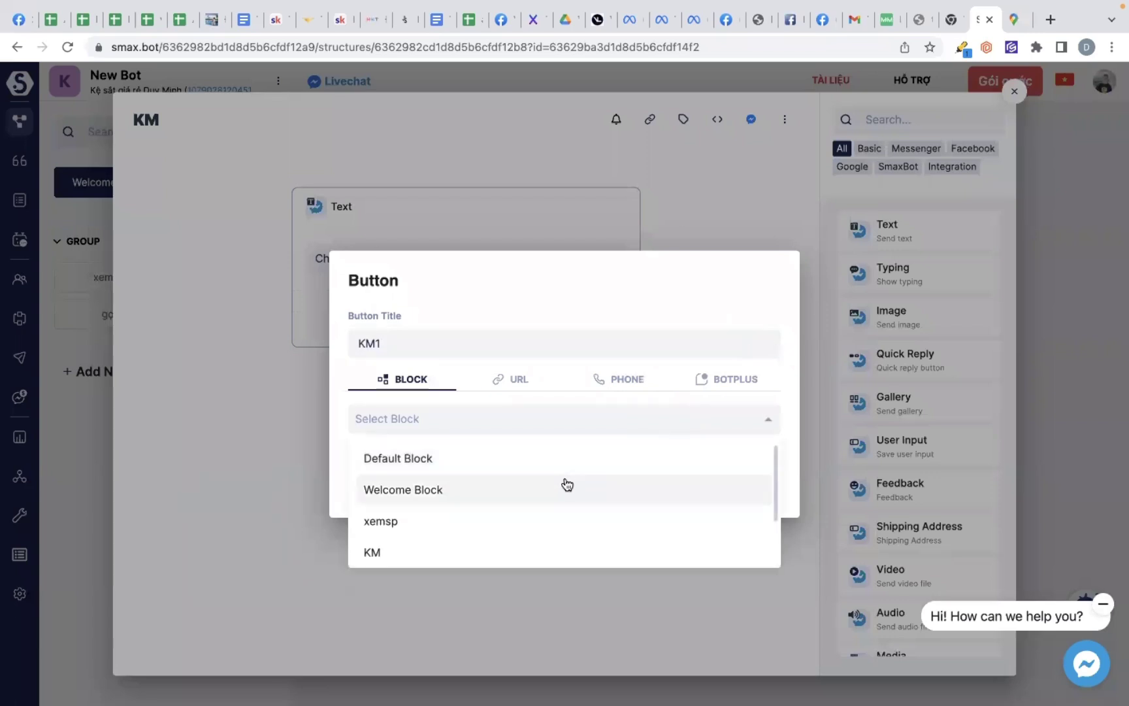
click(336, 443)
click(415, 417)
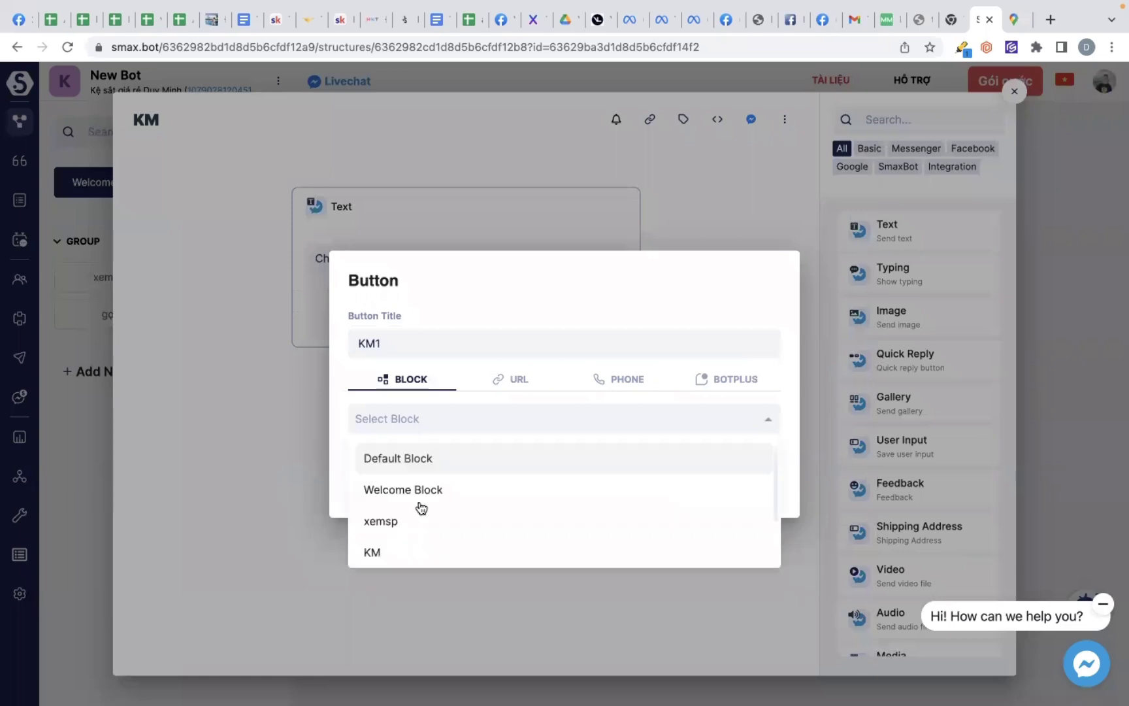
click(340, 439)
click(406, 419)
text(Km1)
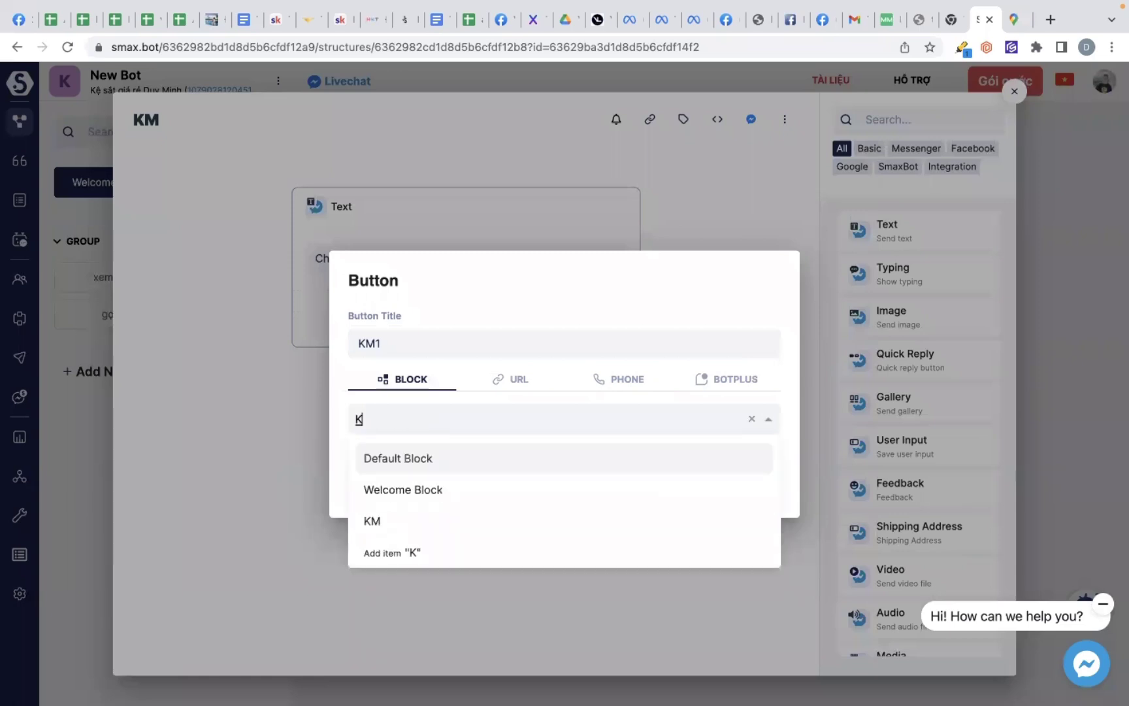
click(421, 457)
click(424, 458)
click(424, 458)
click(758, 491)
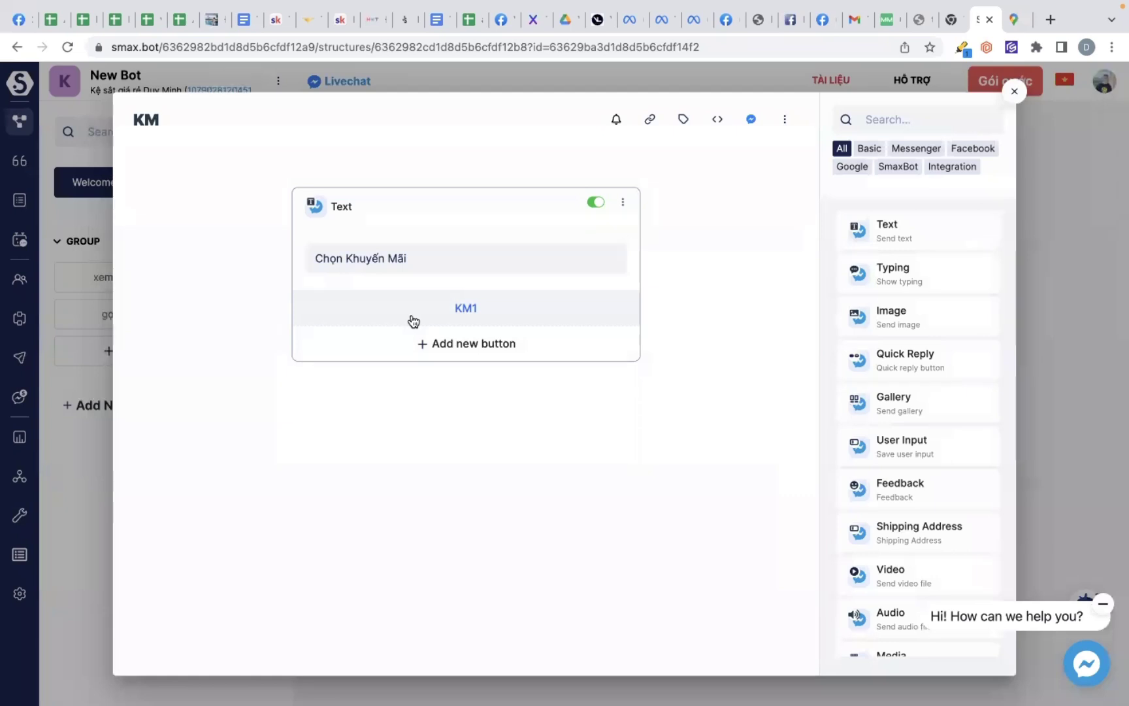
Add a second button titled "KM2" linked to a new block named "km2", and close the KM block editor.
click(453, 339)
text(KM)
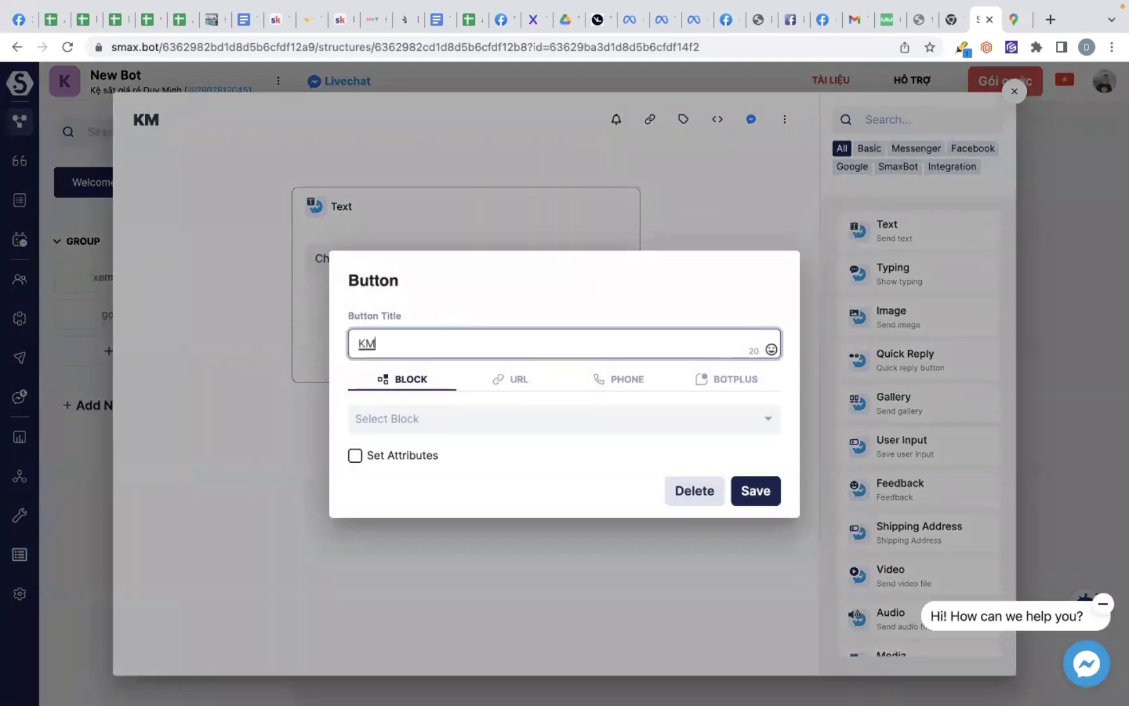
text(2)
click(458, 413)
text(km)
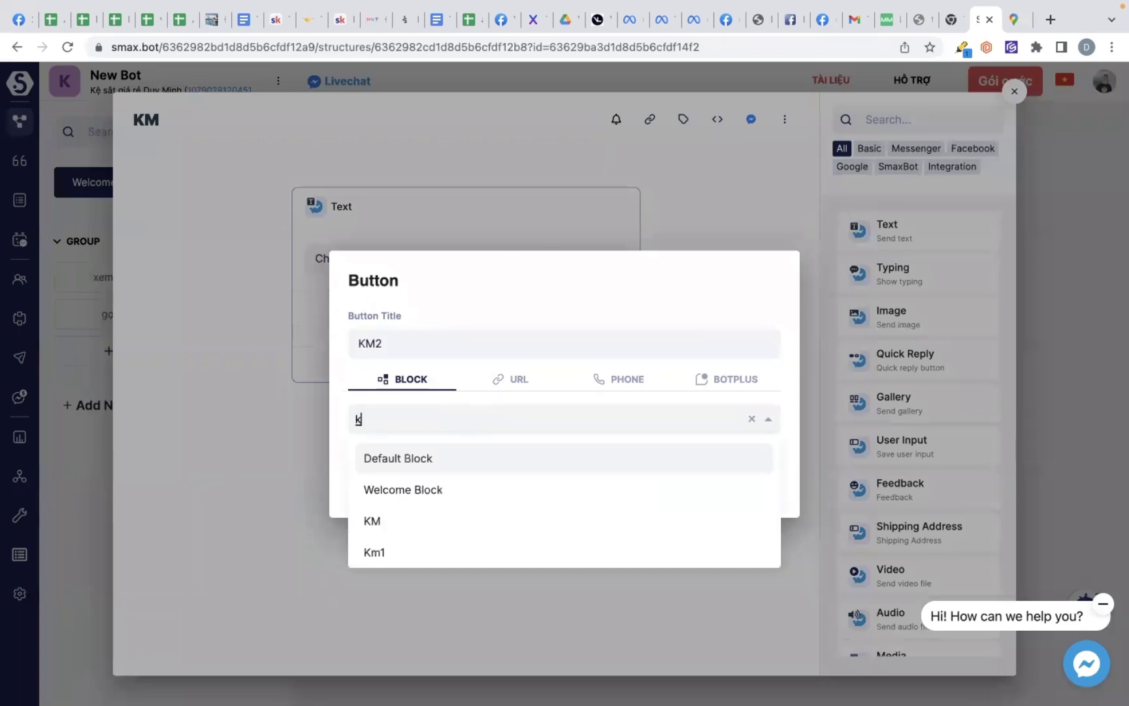
text(2)
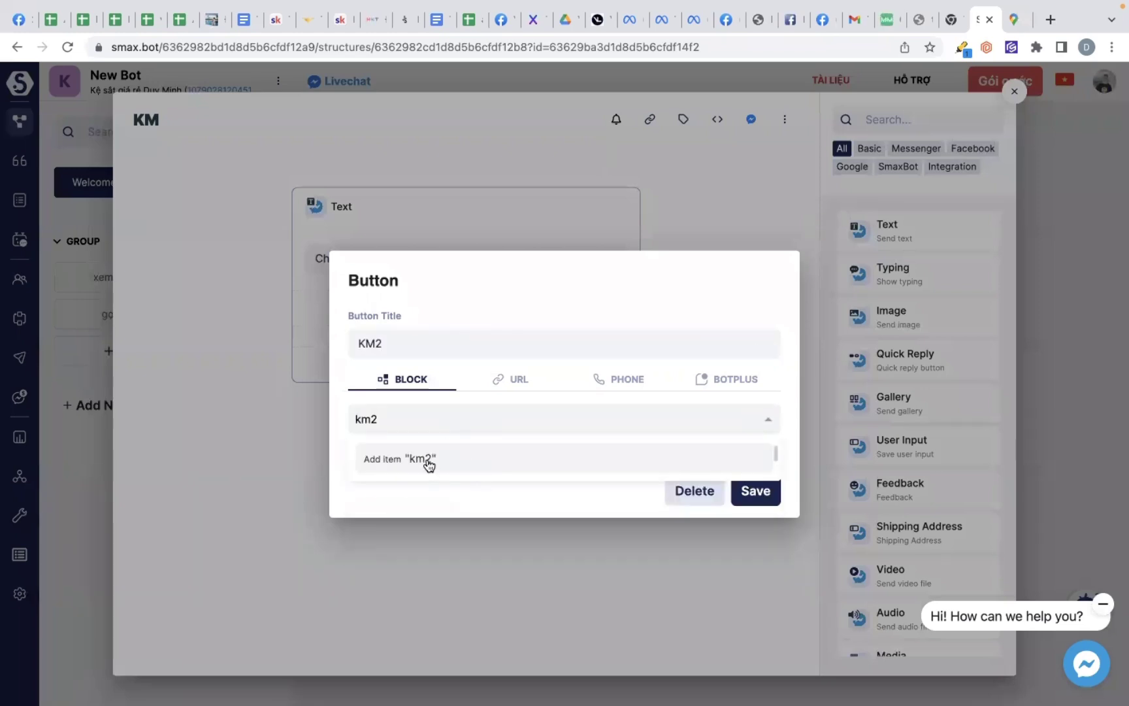
click(428, 461)
click(777, 491)
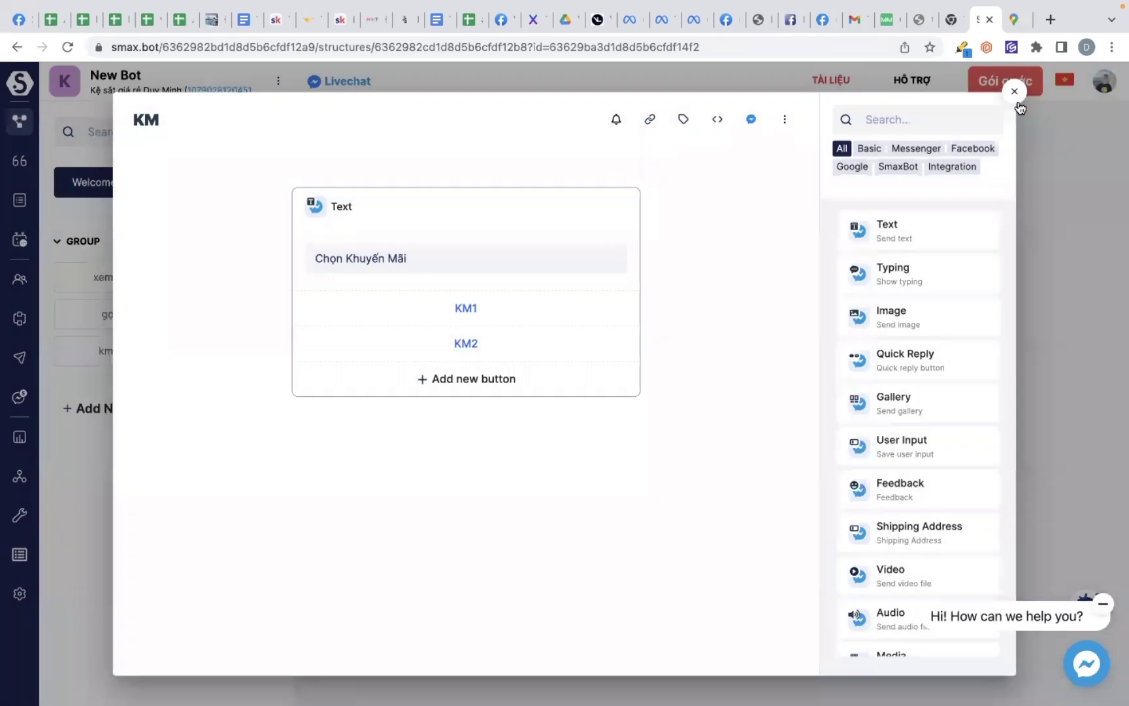
click(1014, 92)
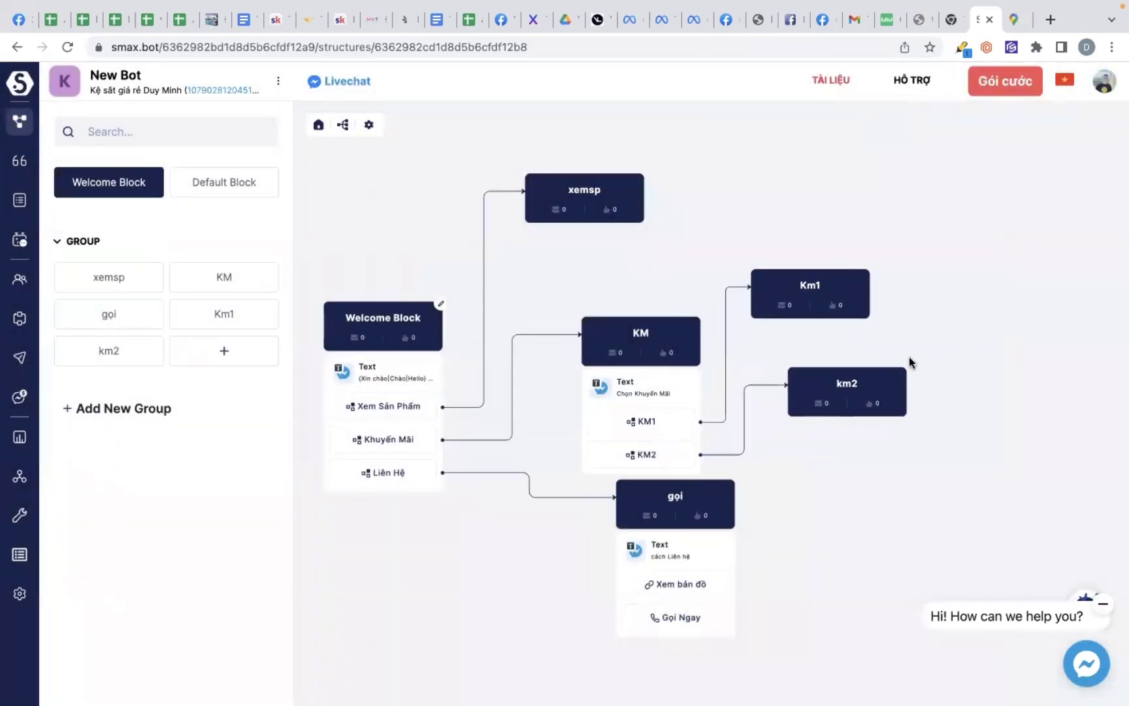
Add a Text card to the Km1 block reading "Hiện tại Shop đang có chương trình giảm giá 50% cho khách hàng có sinh nhật trong tháng".
click(868, 270)
drag(914, 242, 434, 276)
click(433, 265)
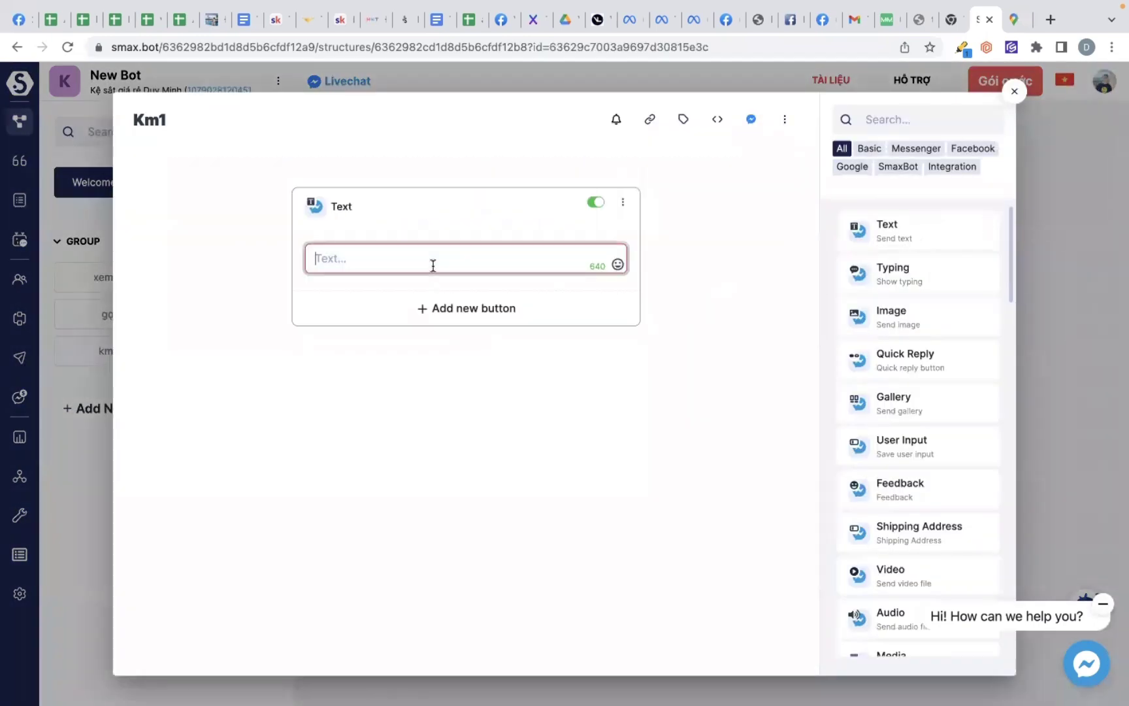
text(Hiện tại Sh)
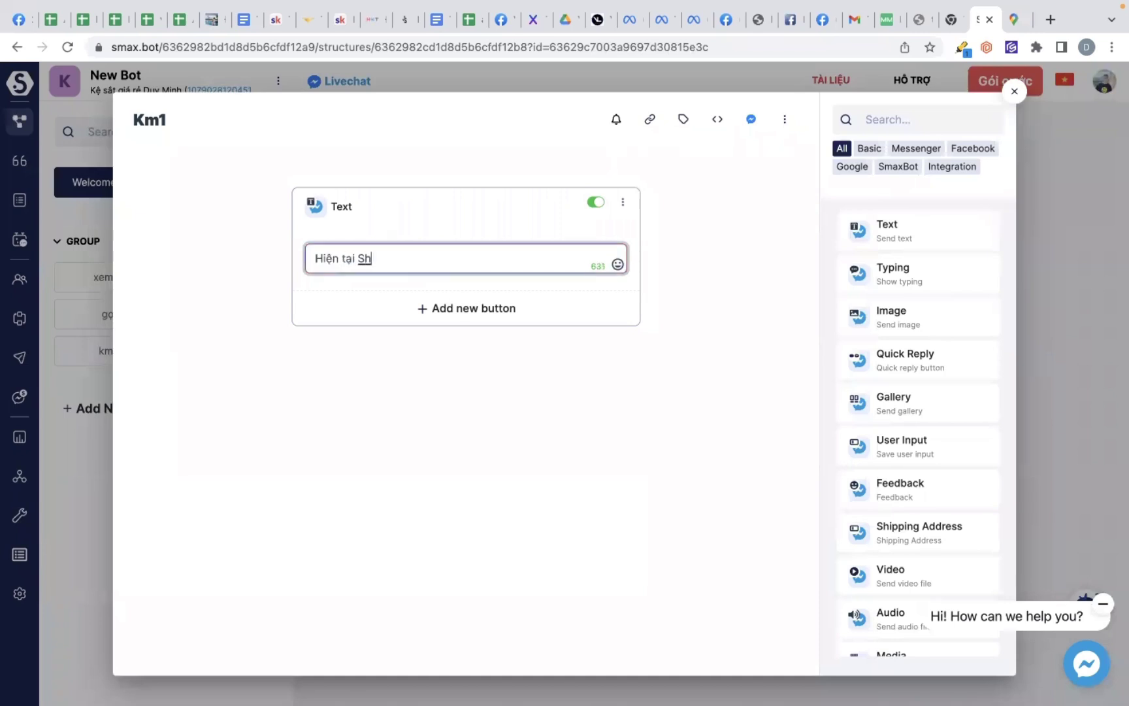
text(op đang có chương)
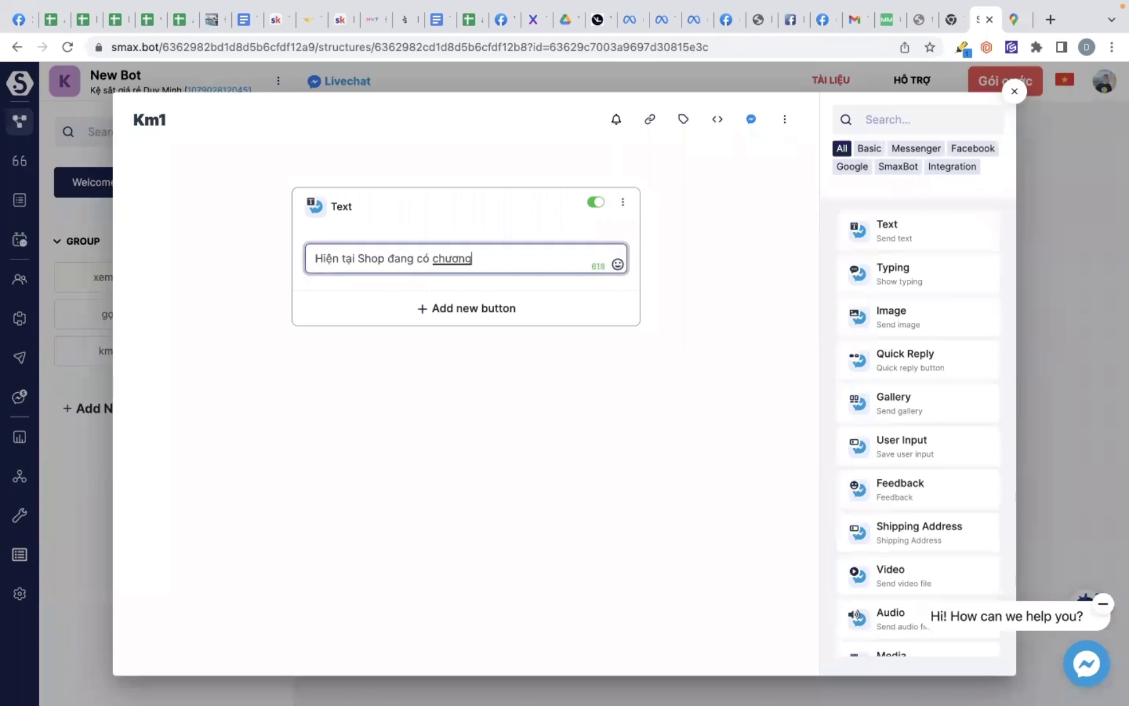
text( trình giảm giá 50% )
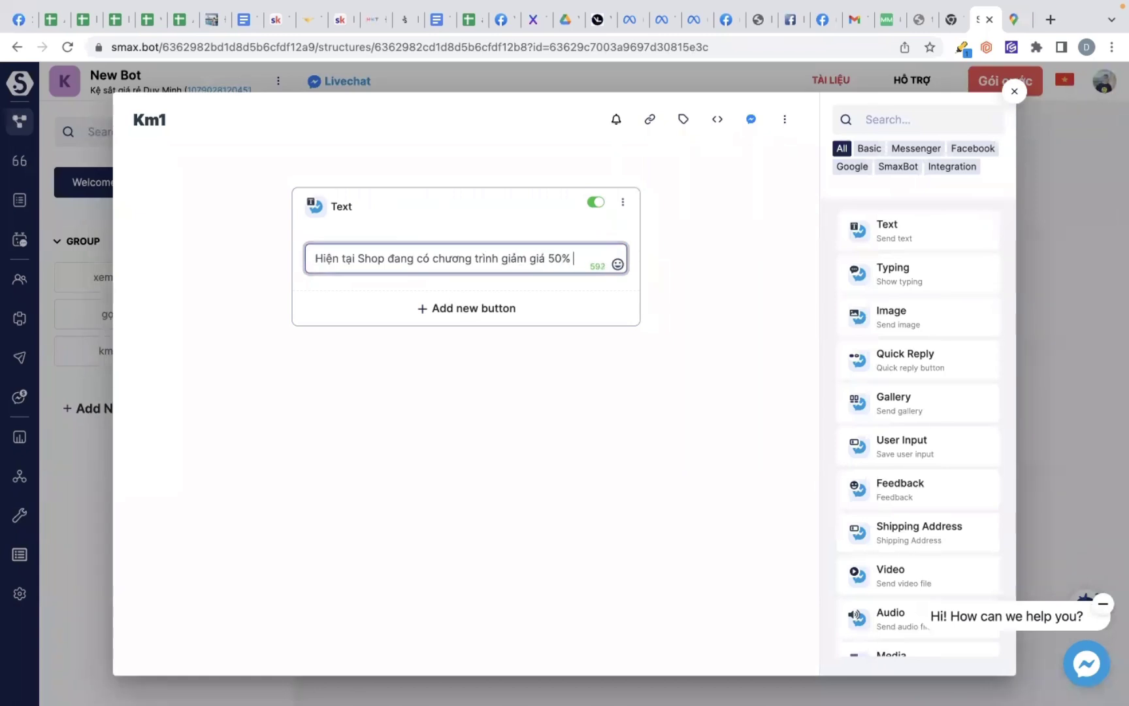
text(cho khach hàng )
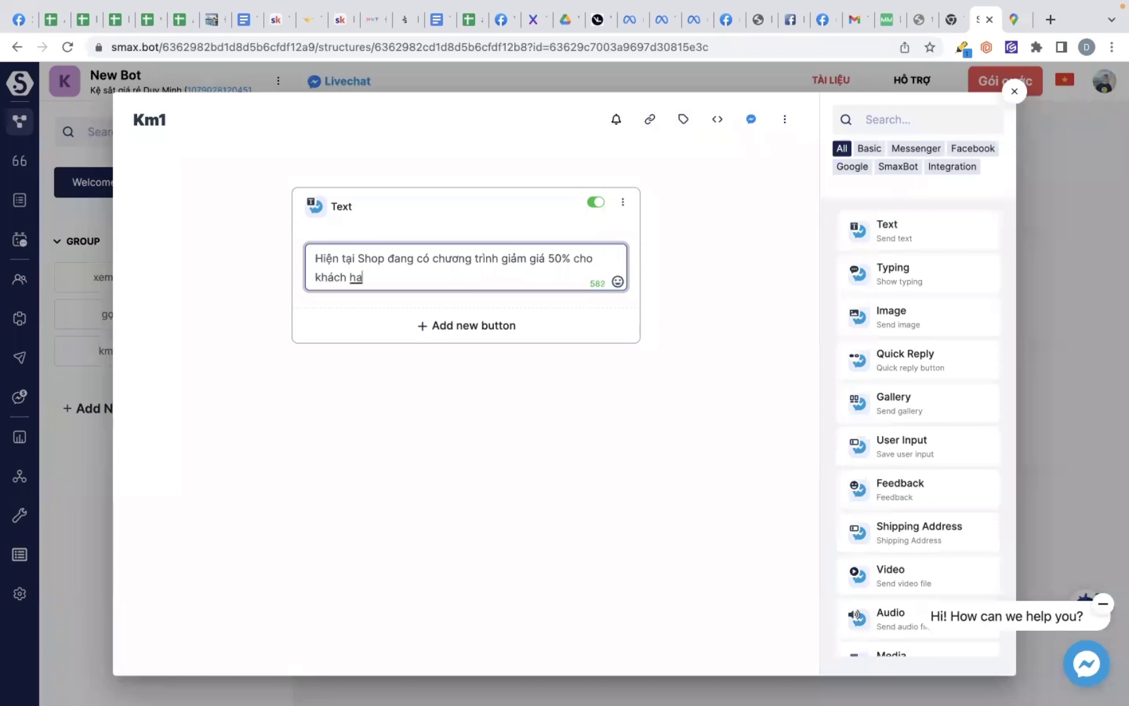
text(có sinh nhật trong )
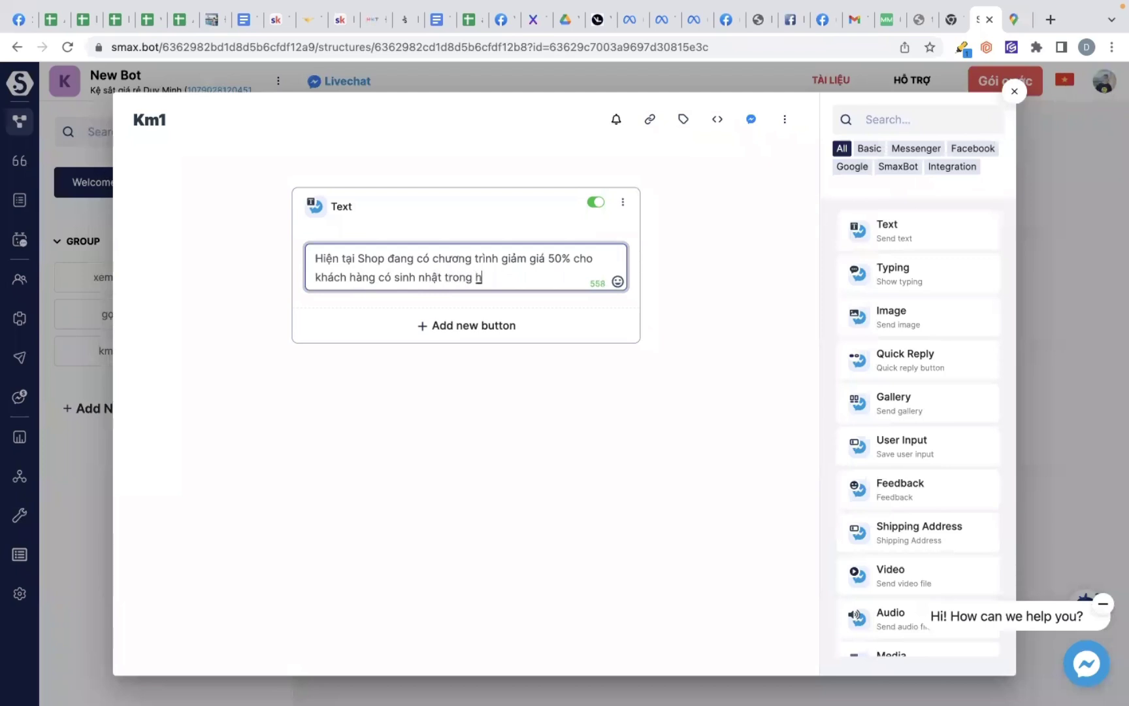
text(tháng)
Add a "Nhận Ưu Đãi" button linked to the xemsp block in Km1, and shift the xemsp block slightly up and right in the flow.
click(462, 326)
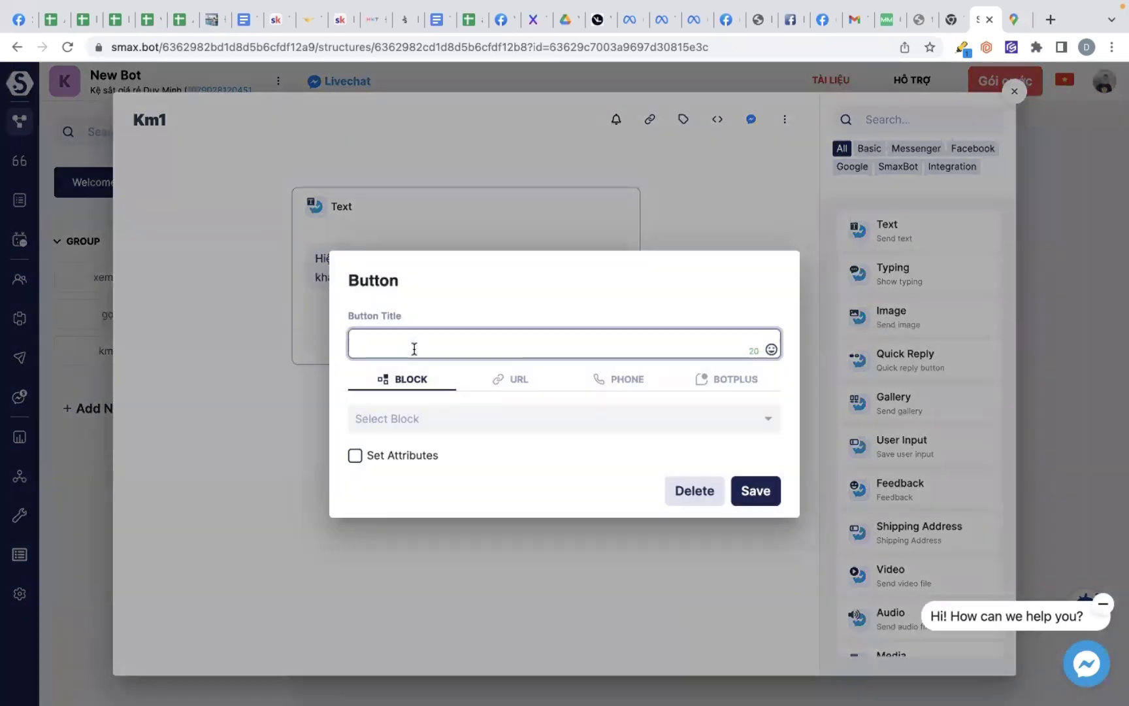
text(Nhận )
text(Ưu Đa)
text(ix)
click(406, 419)
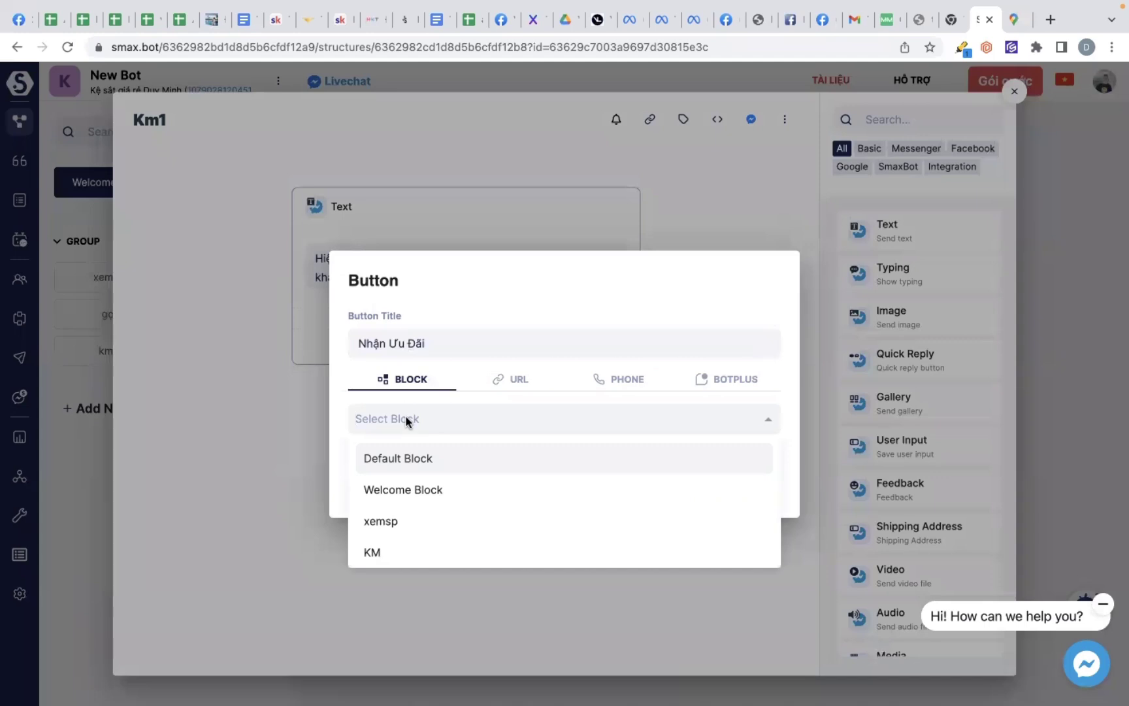
click(398, 519)
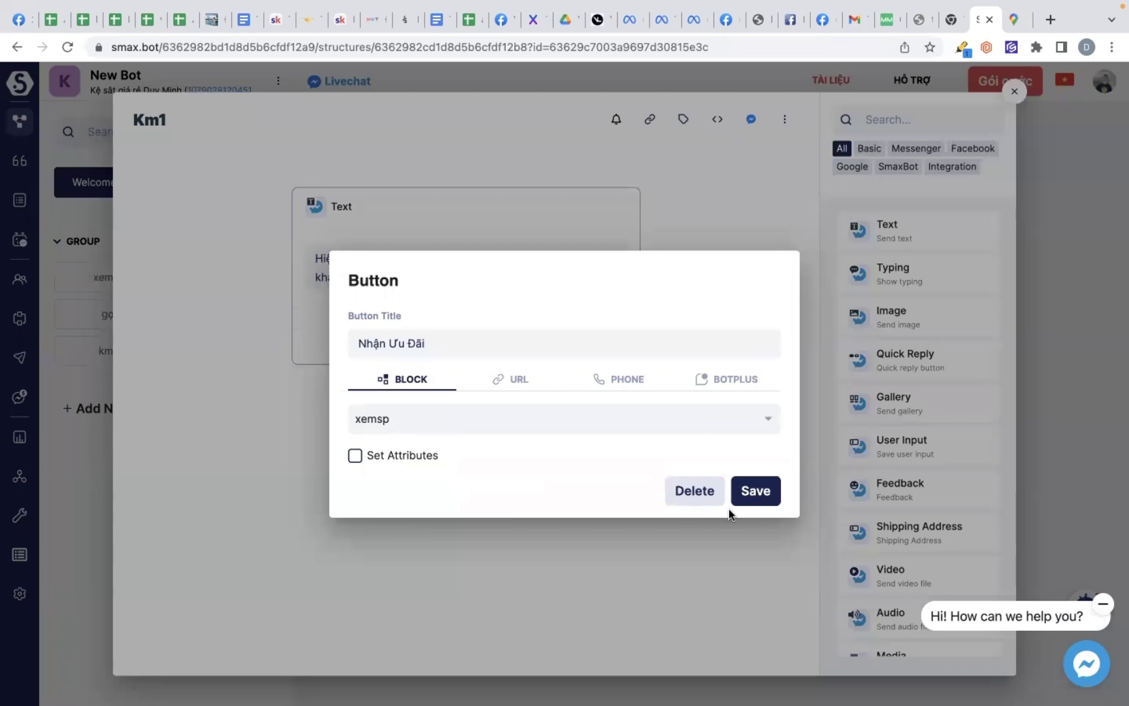
click(756, 493)
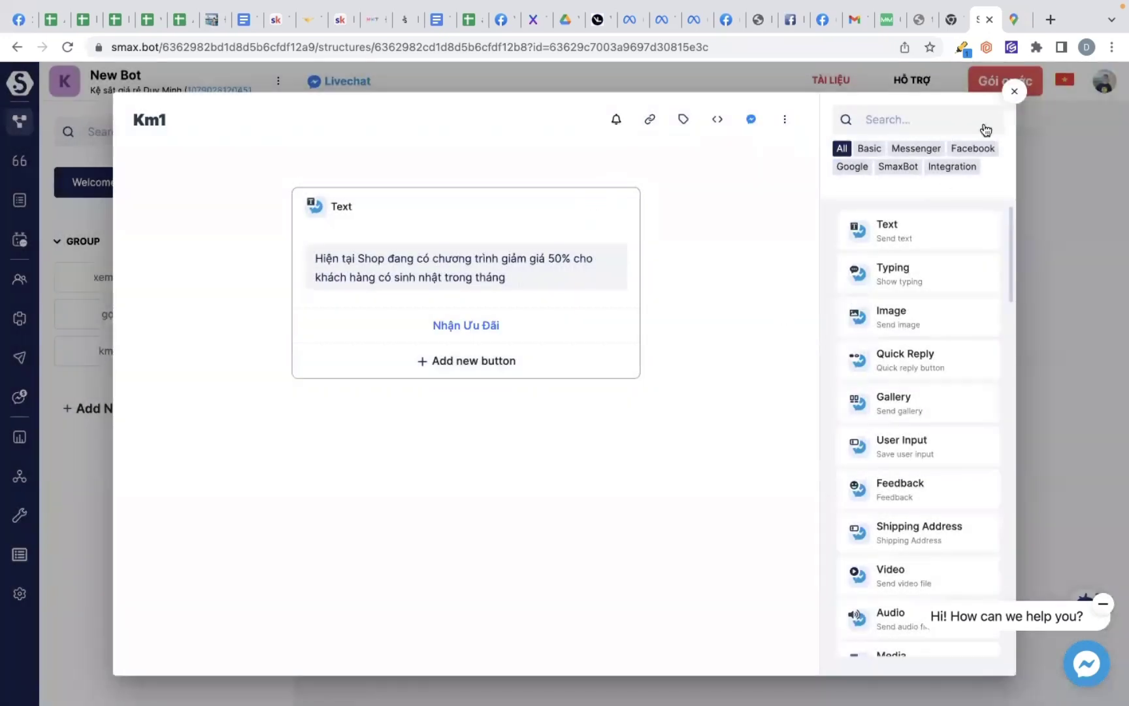
click(1015, 92)
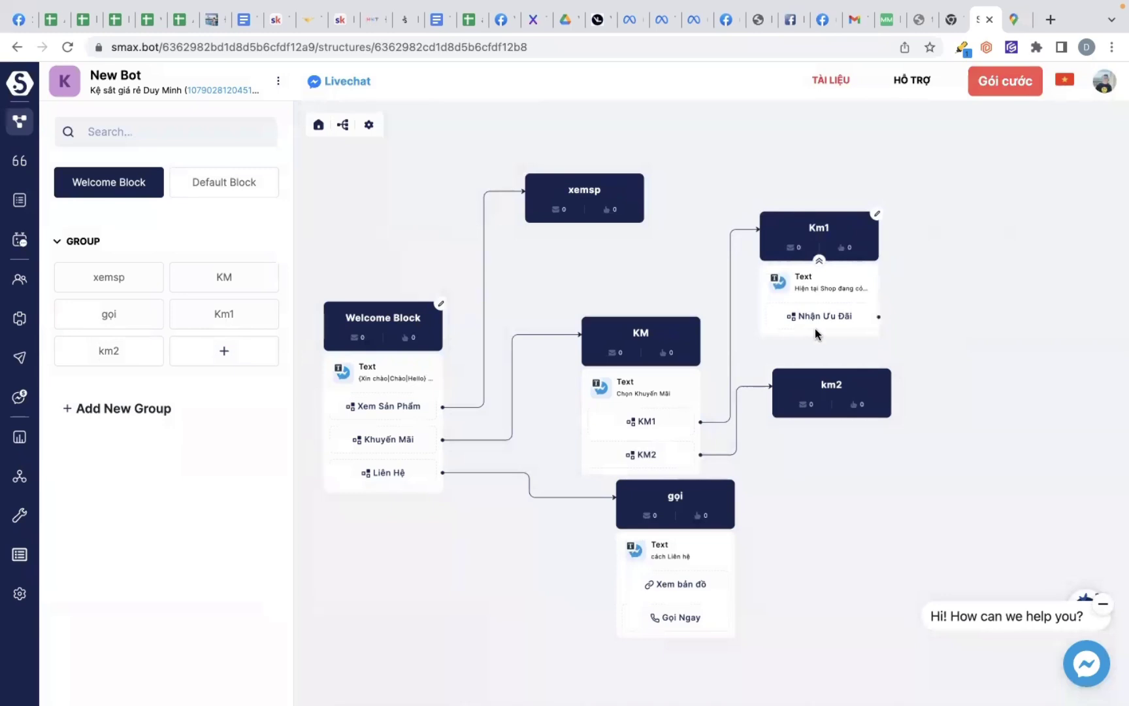
drag(591, 210, 626, 175)
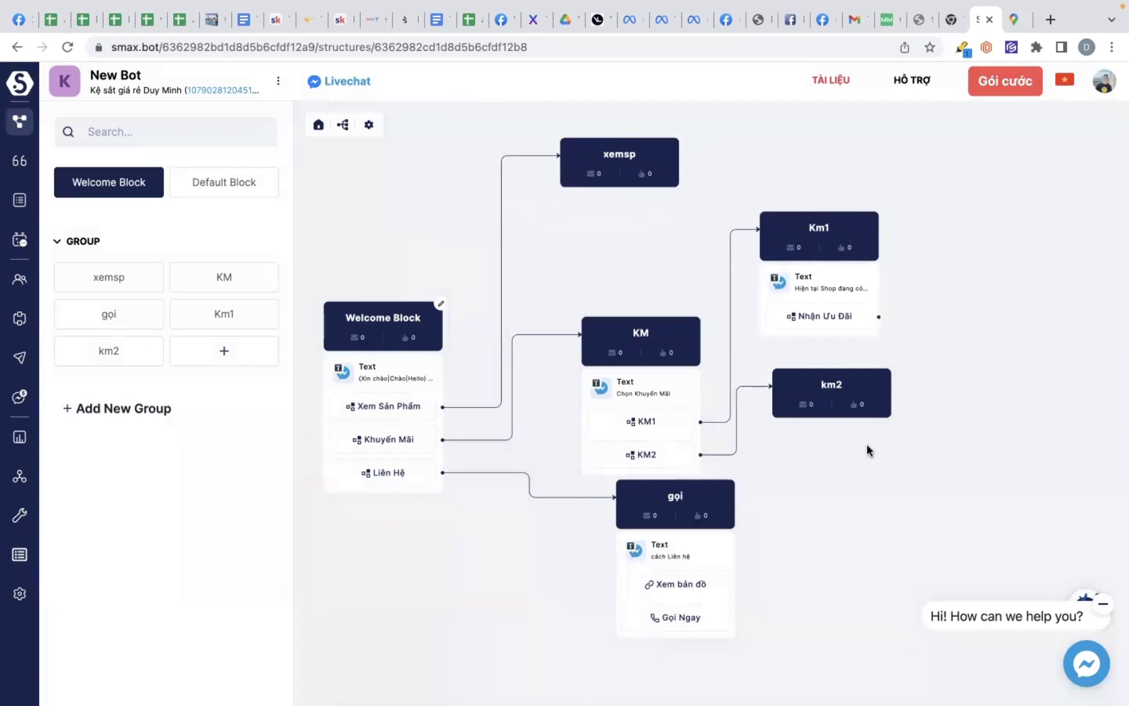
Add a Text card to the km2 block reading "Shop đang có chương trình KM dành cho đơn có giá trị trên 3tr".
click(890, 371)
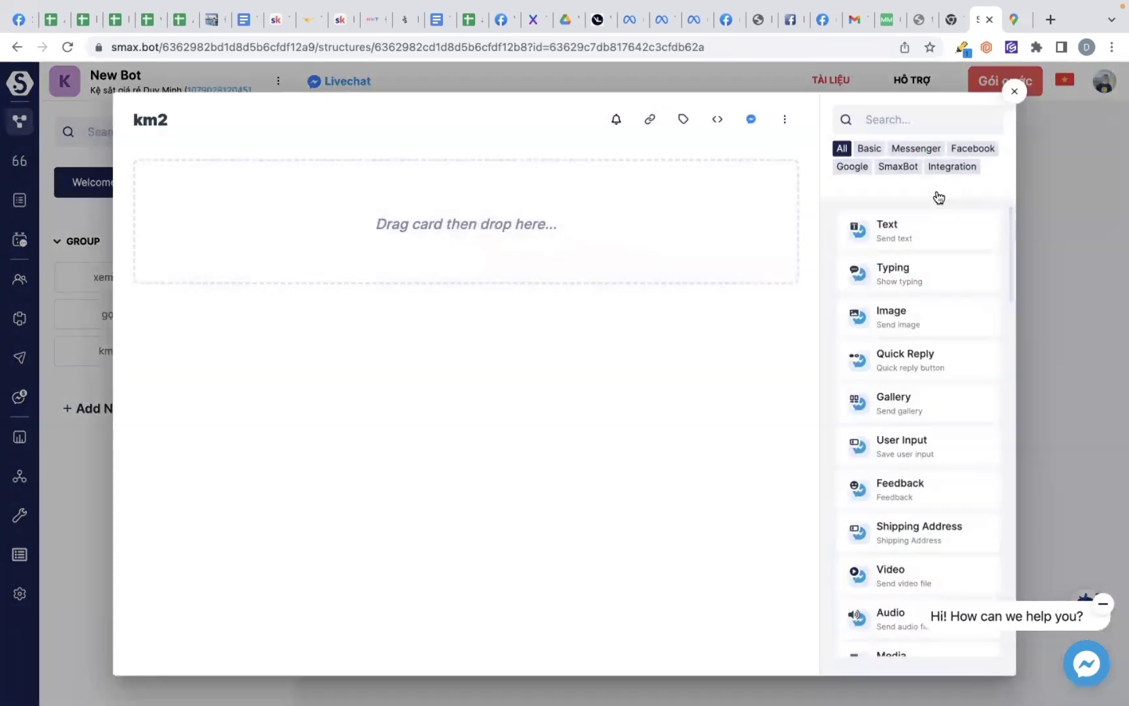
drag(930, 224, 489, 199)
click(479, 254)
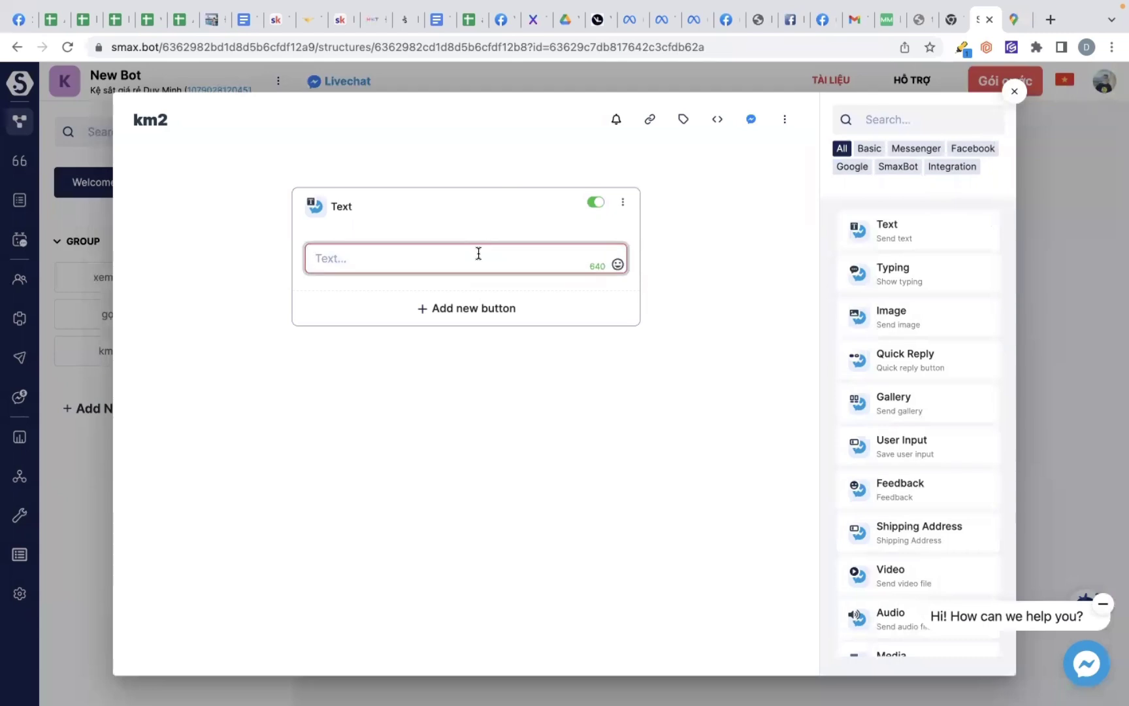
text(Shop đang có chương)
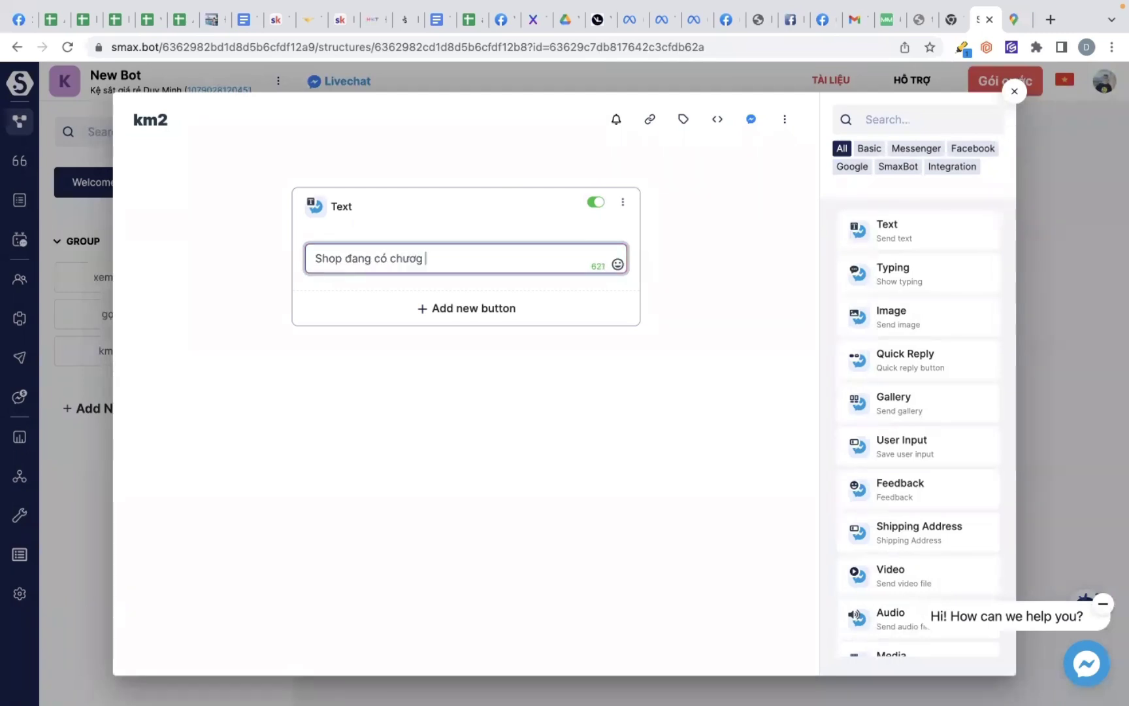
text( trình k)
key(BackSpace)
text(KM dành cho )
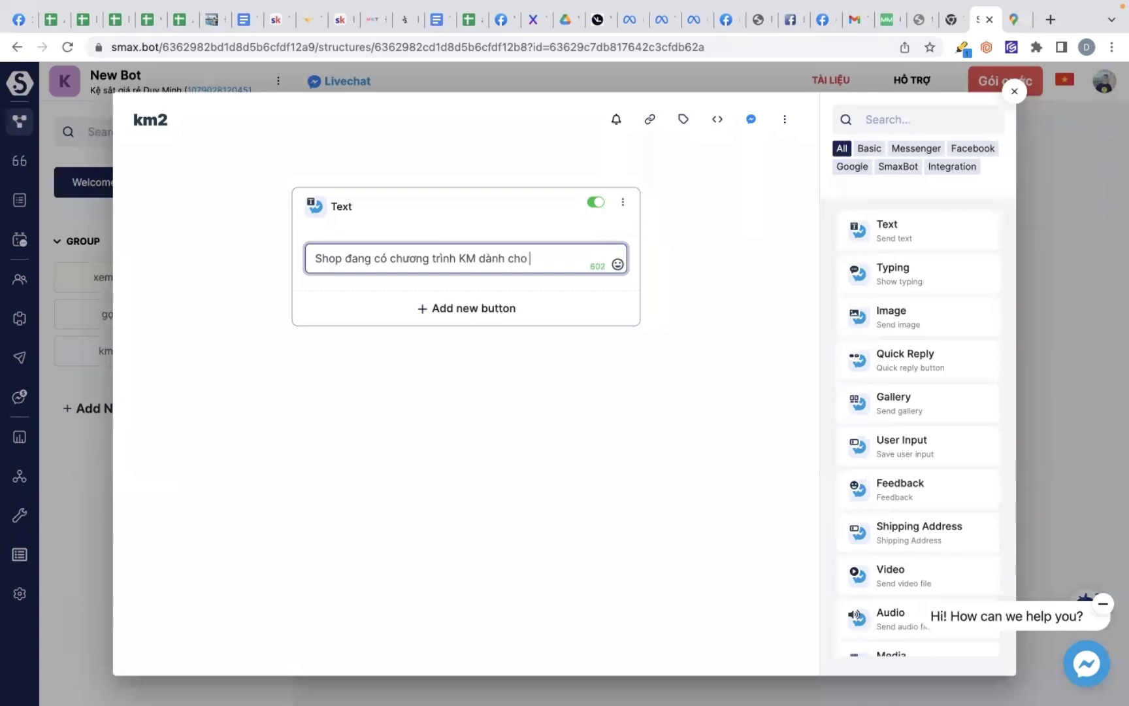
text(don có gian có gia)
key(BackSpace)
text(á trị trên )
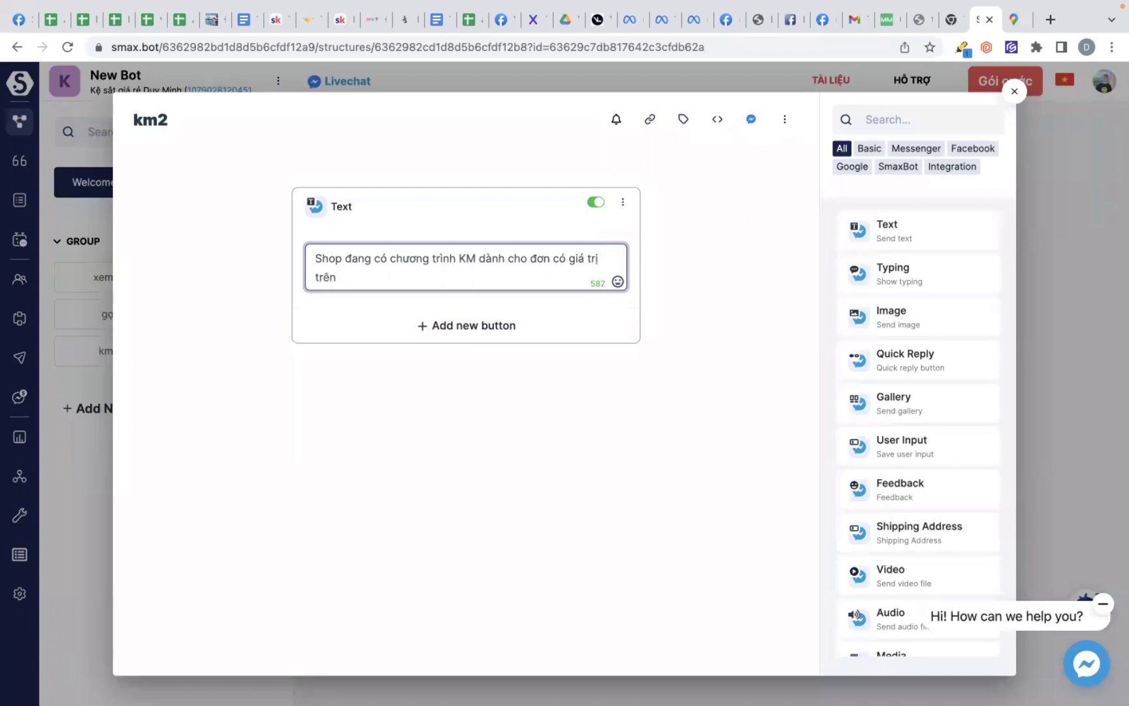
text(3tr)
Add a "Nhận Ưu Đãi" button linked to the xemsp block in km2's text card, and close the block editor.
click(515, 323)
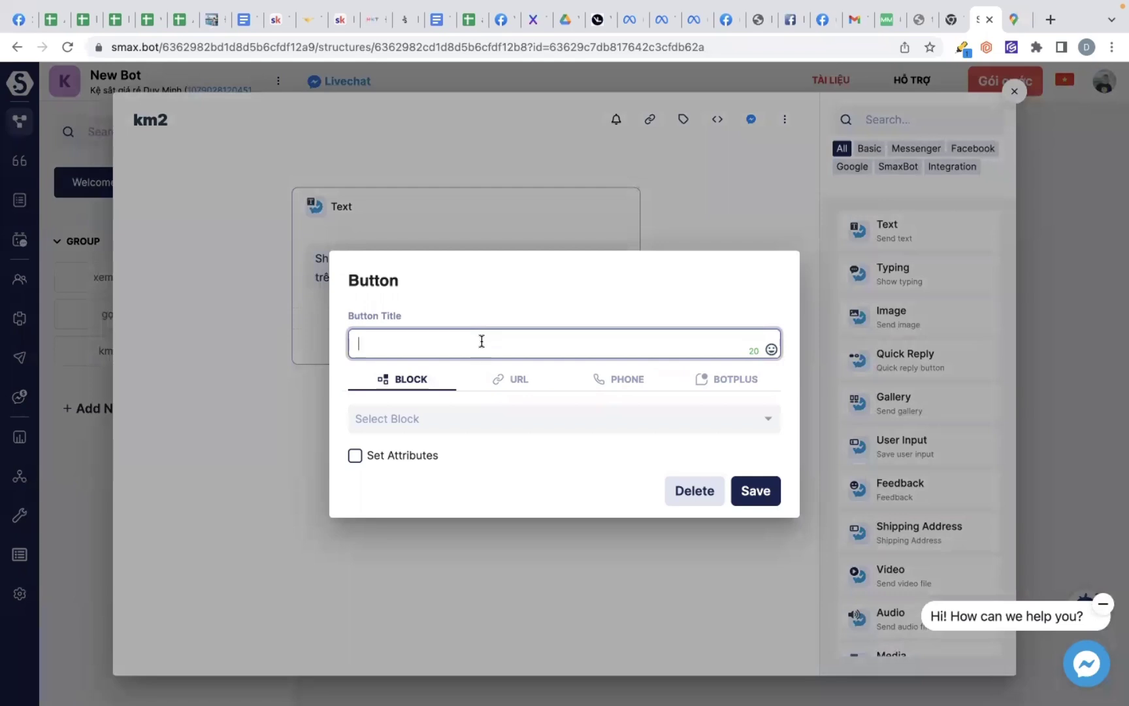
text(Nhận )
text(Ưu D)
text(ãi)
click(477, 428)
click(434, 523)
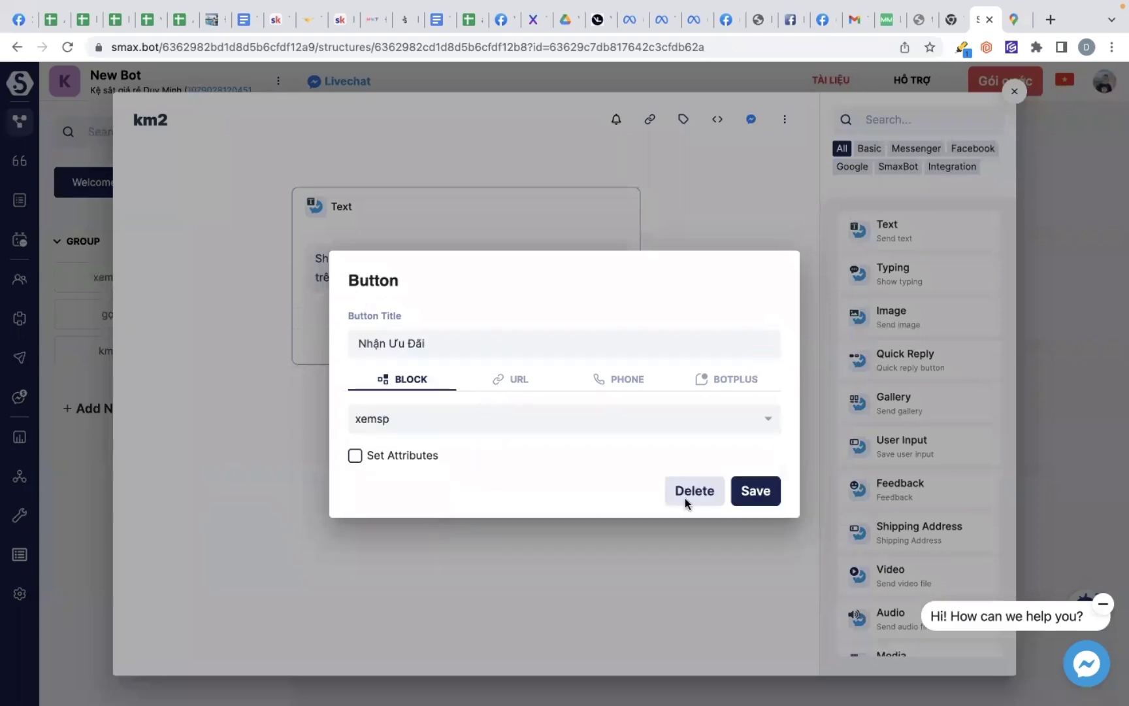
click(765, 496)
click(1014, 91)
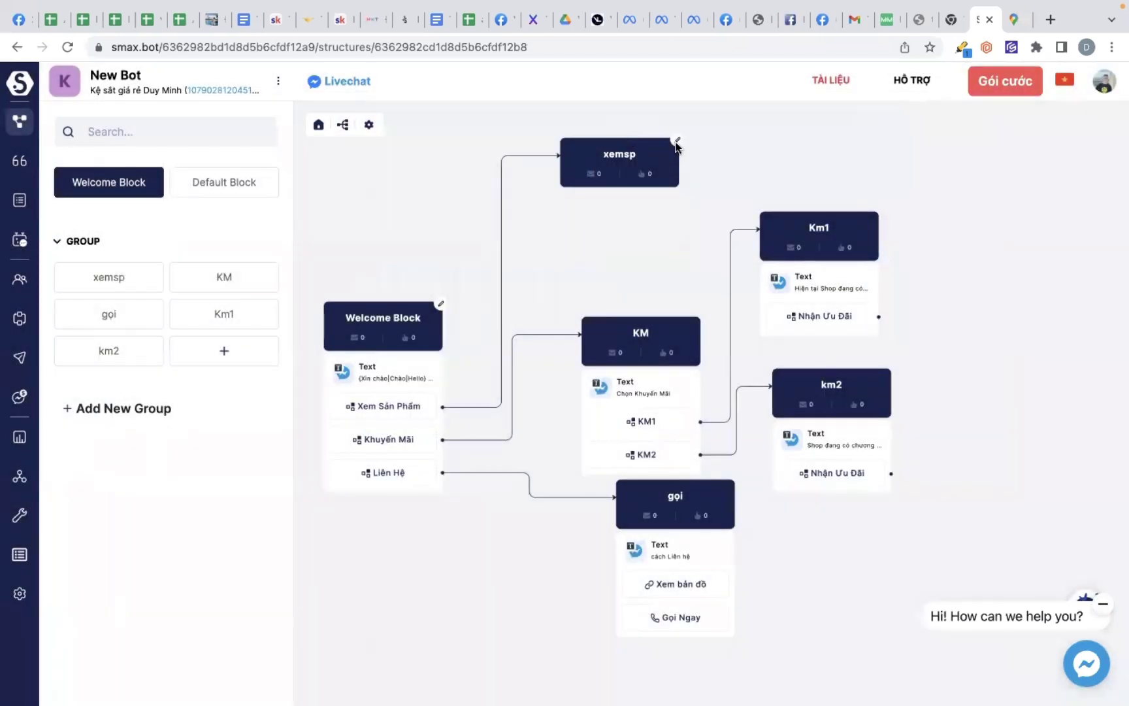
Open the xemsp block for editing and add a Gallery card to it.
click(677, 141)
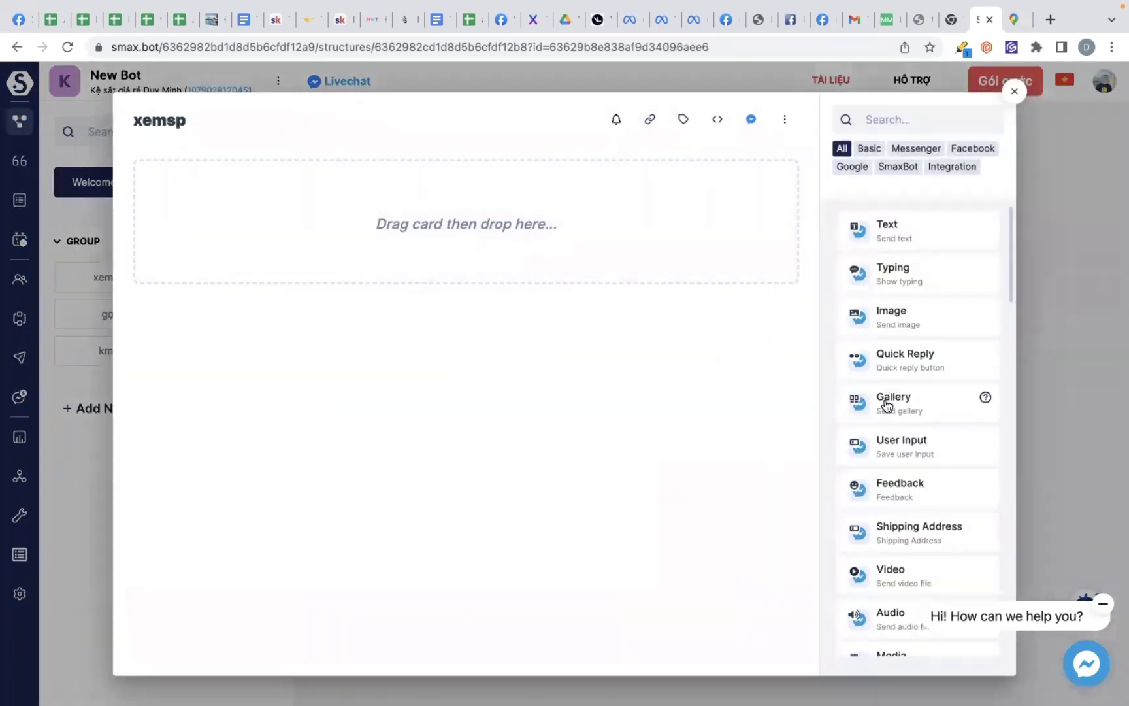
drag(887, 406, 611, 296)
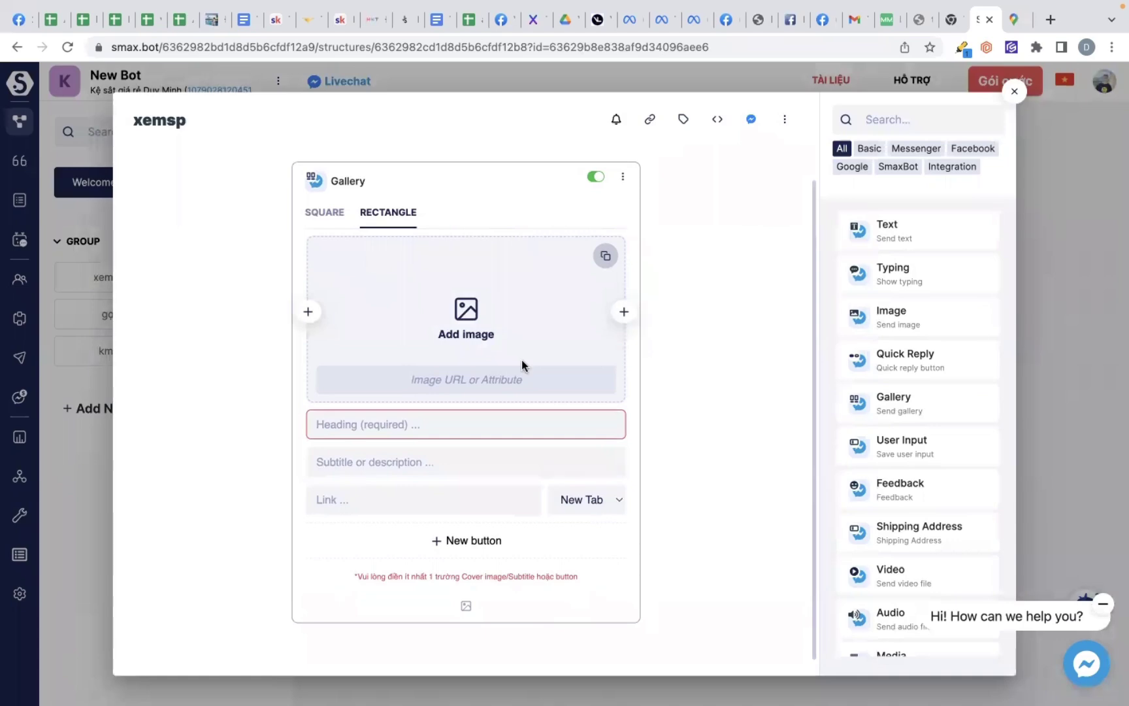
Upload a kitchen photo from the Tải về folder as the first gallery image, cropping it slightly narrower.
click(467, 318)
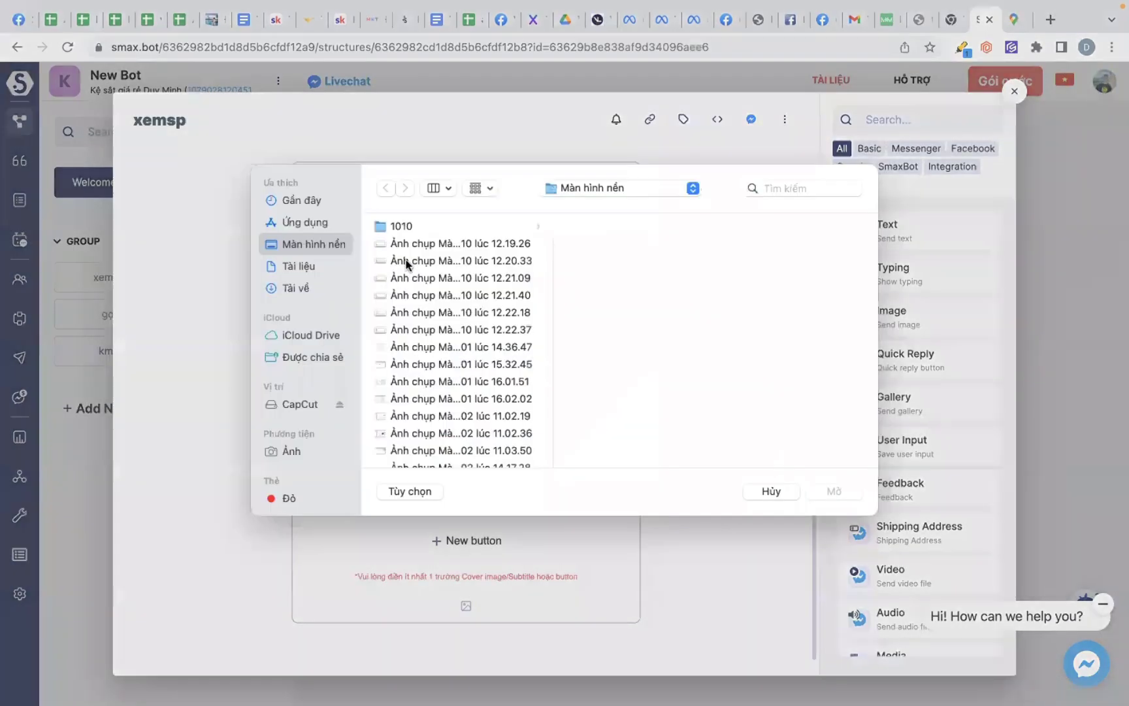
click(408, 258)
click(435, 326)
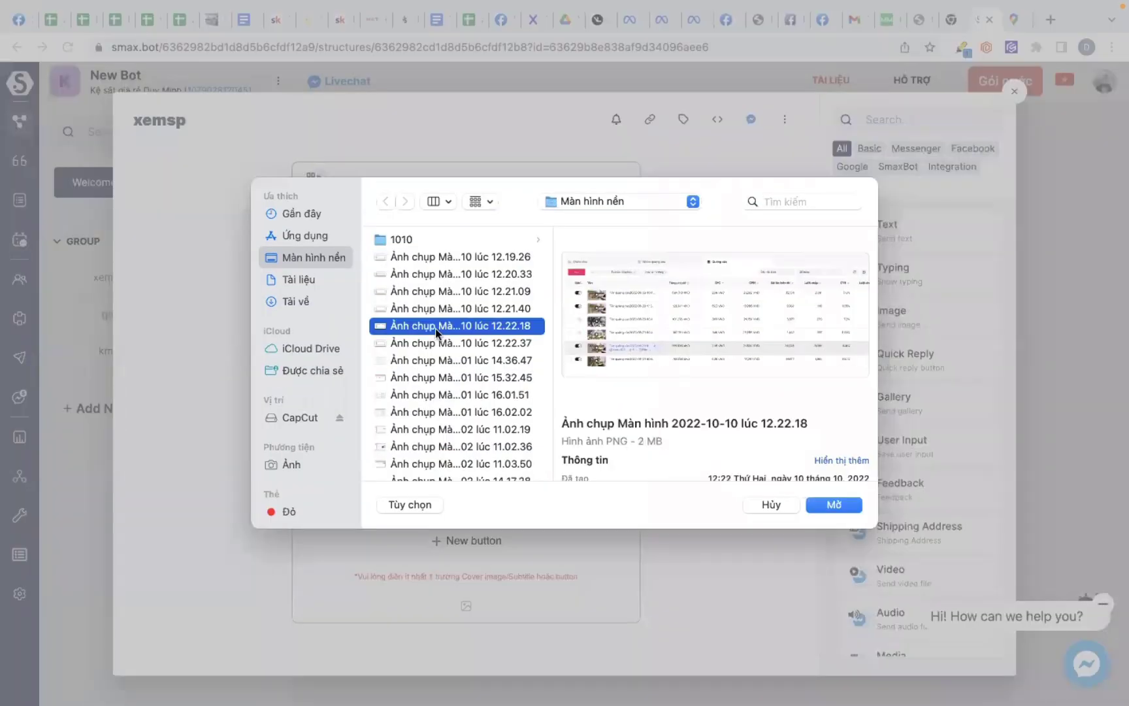
scroll(435, 328, down, 5)
scroll(435, 328, down, 10)
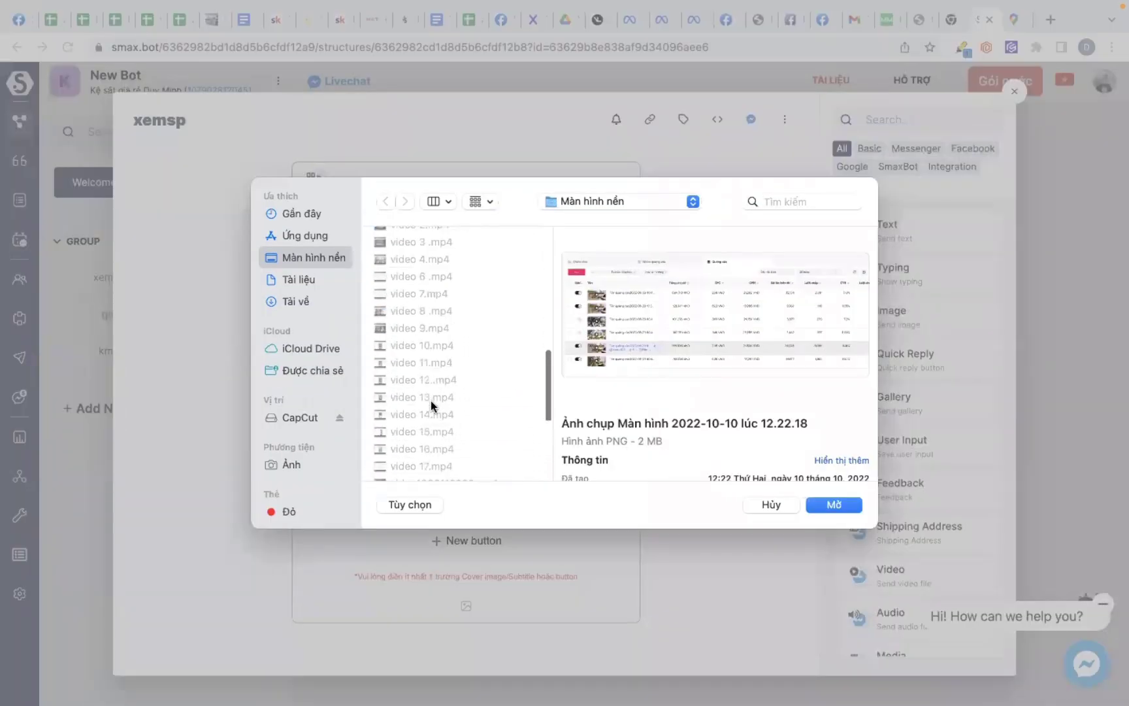
click(313, 281)
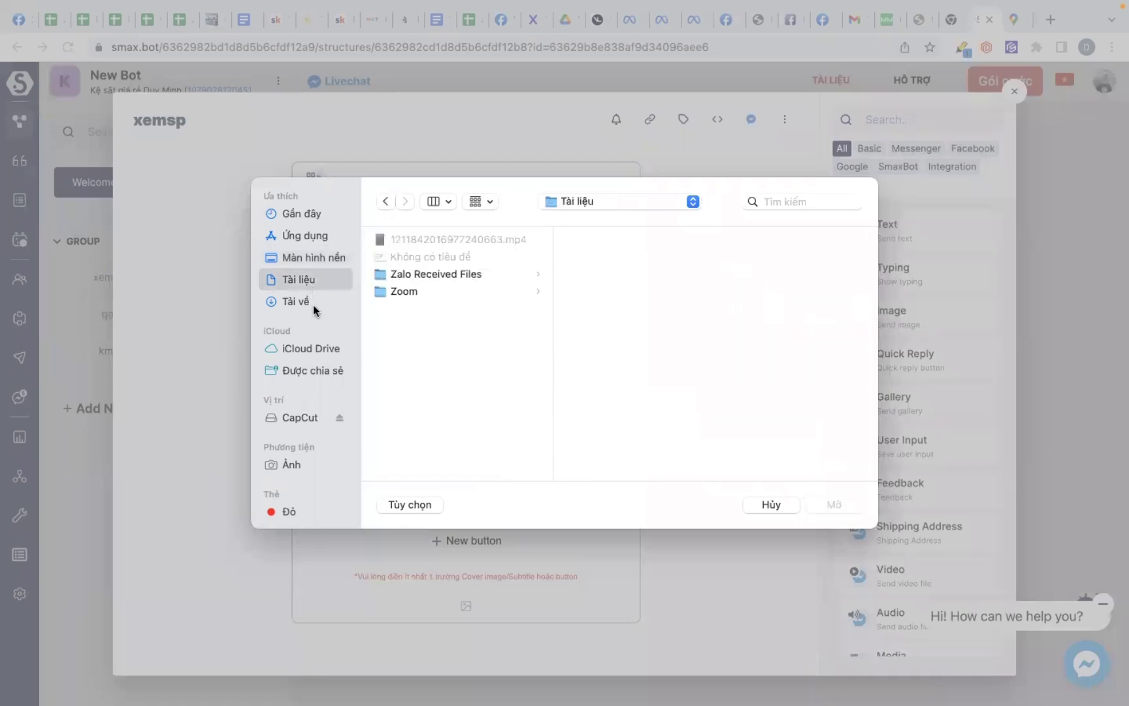
click(312, 302)
scroll(411, 350, down, 15)
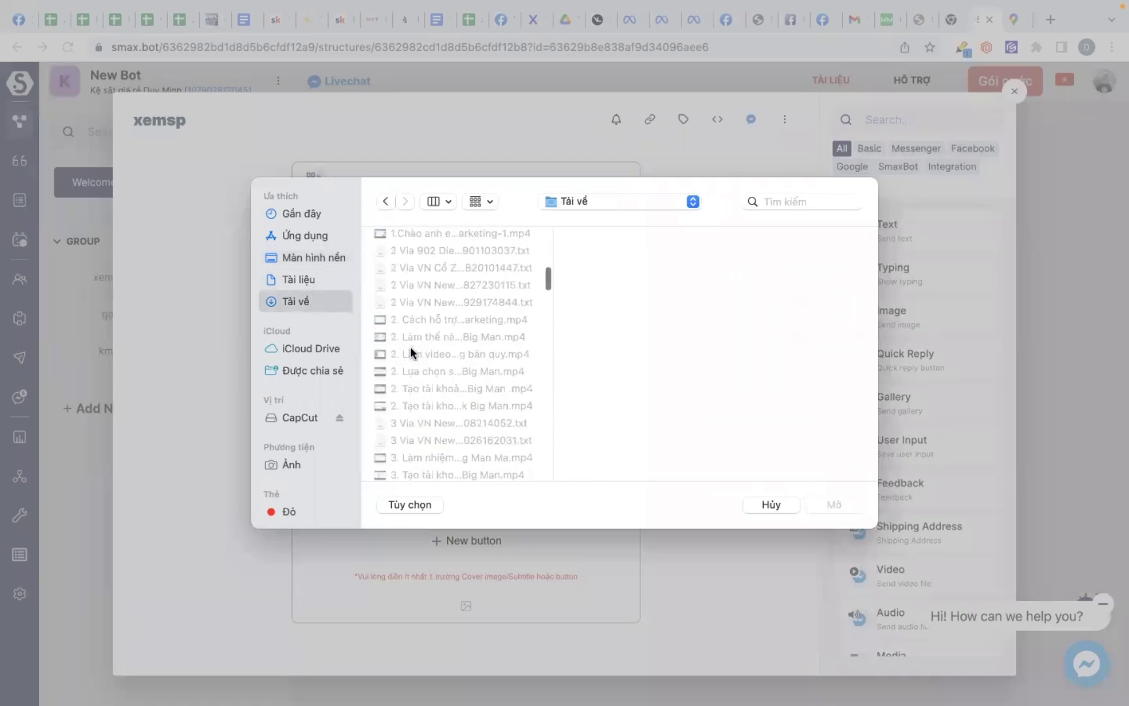
scroll(410, 347, down, 15)
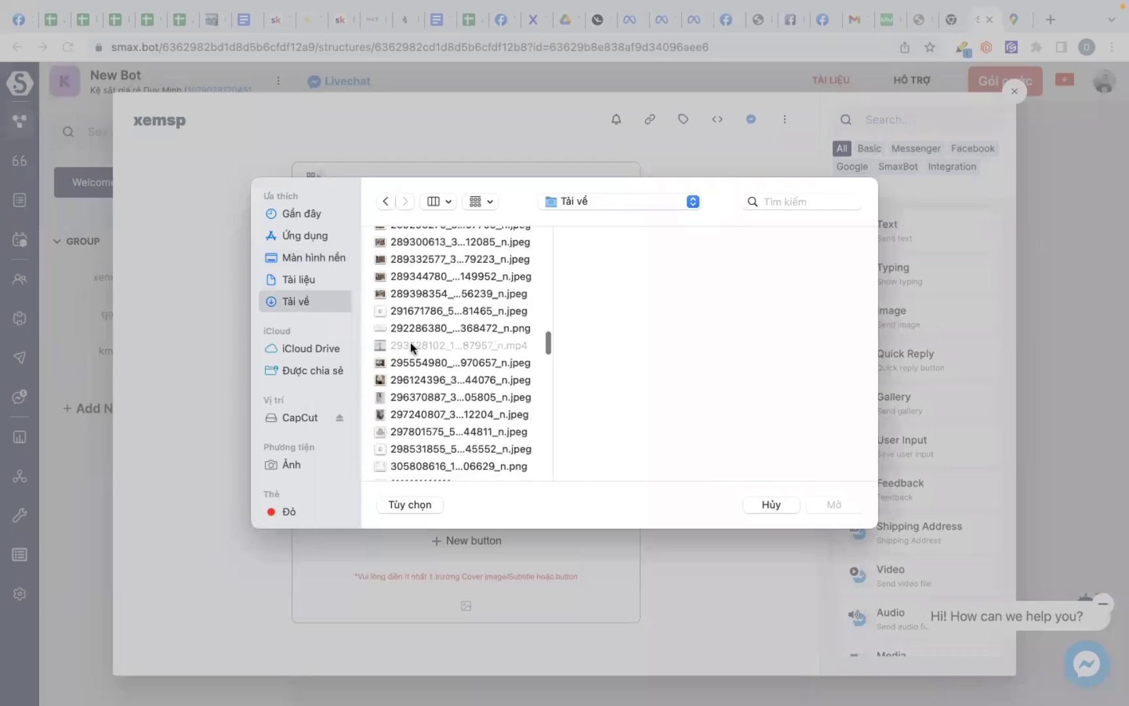
click(426, 241)
click(830, 509)
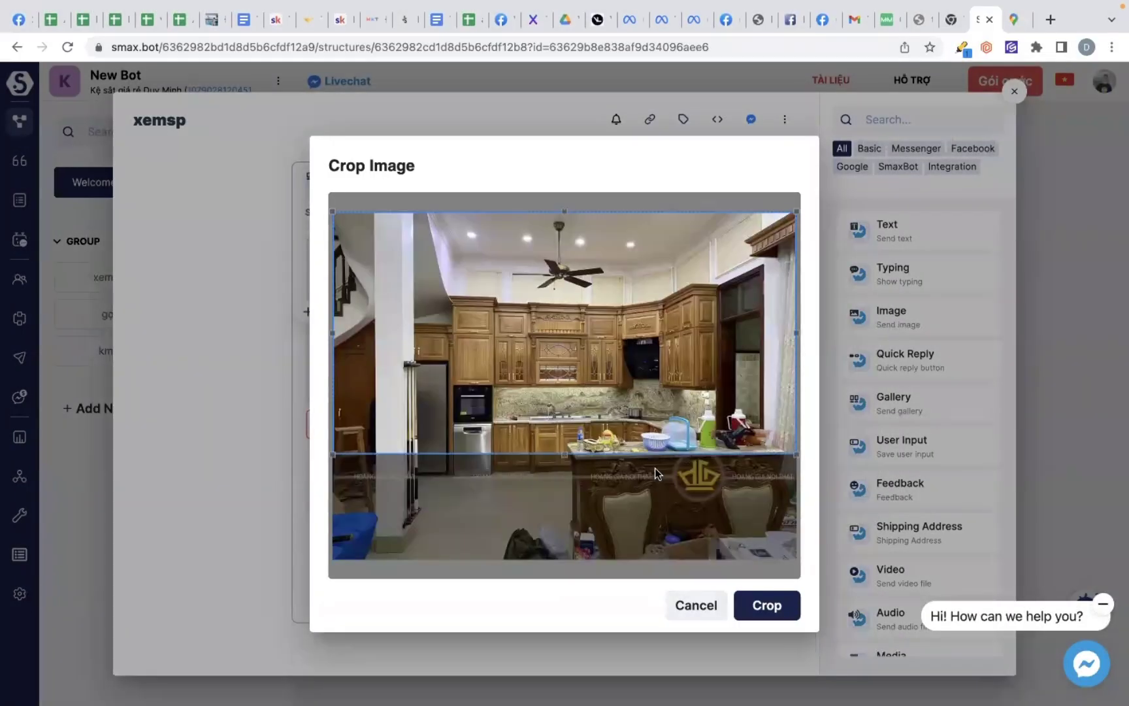
drag(797, 356, 775, 375)
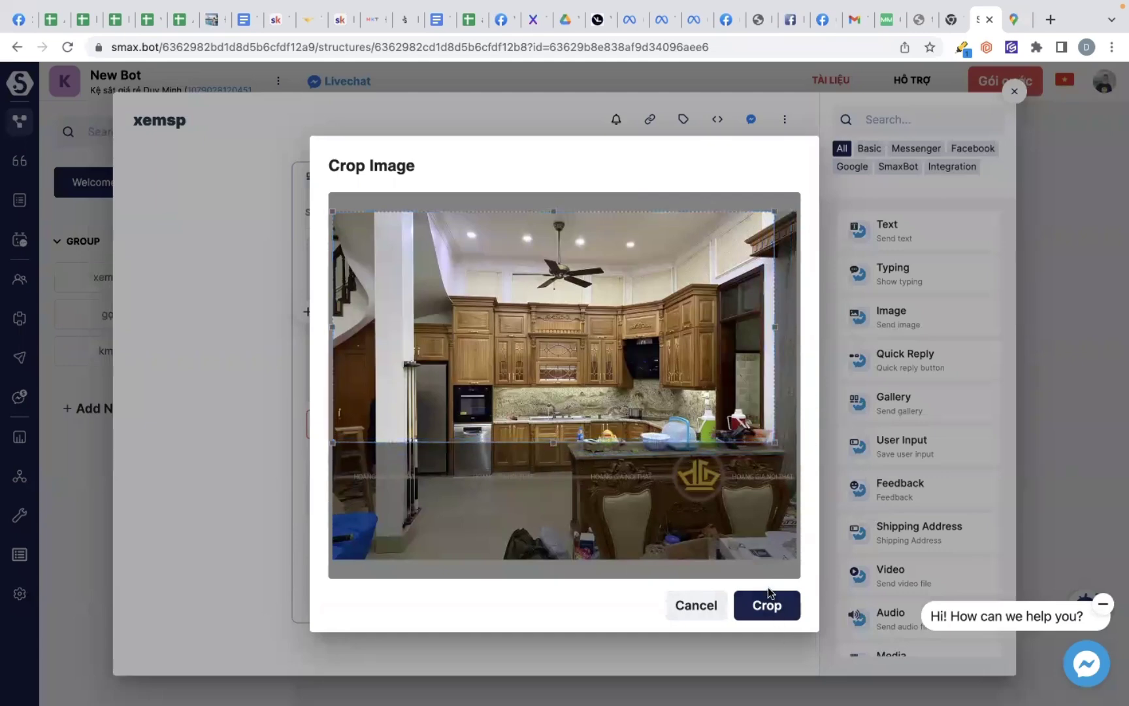
click(768, 607)
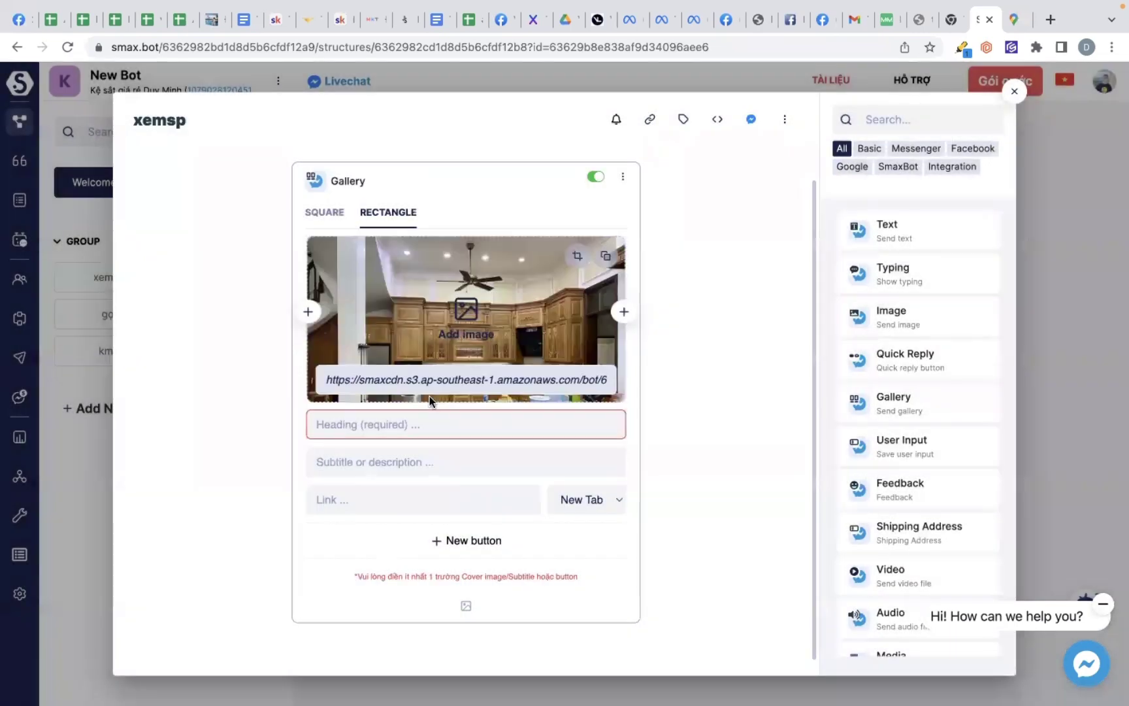
Give the first gallery item the heading "áo sơmi tối màu" and the subtitle "giảm 50%".
click(403, 421)
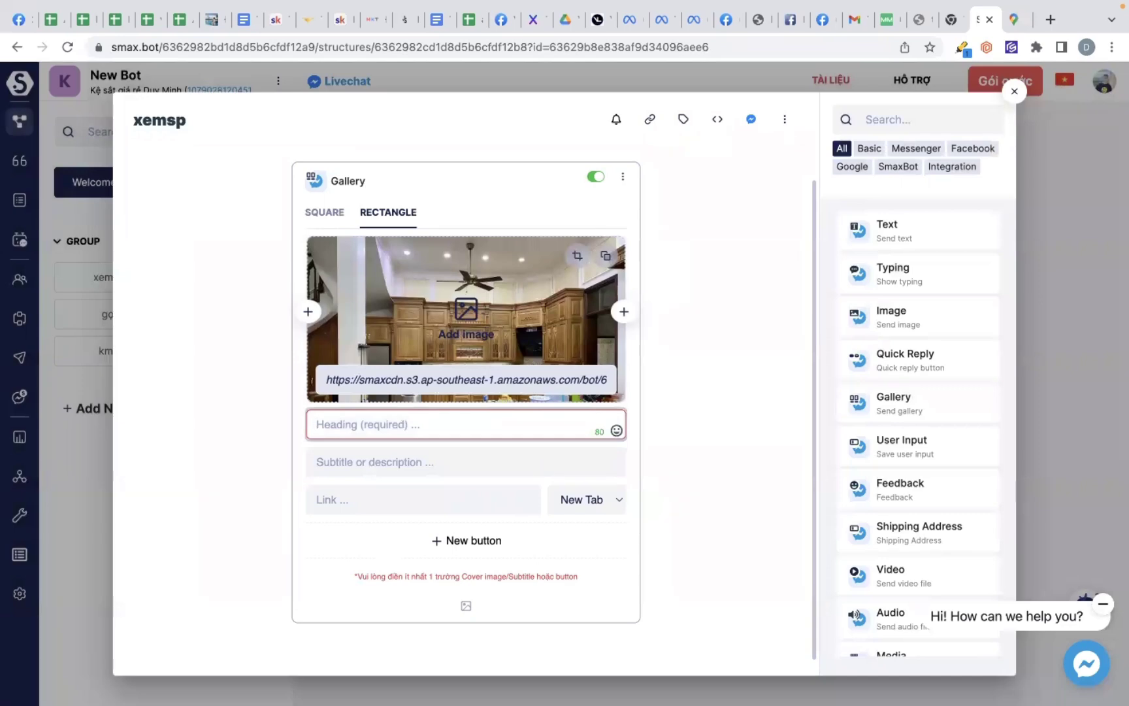
text(áo sơ)
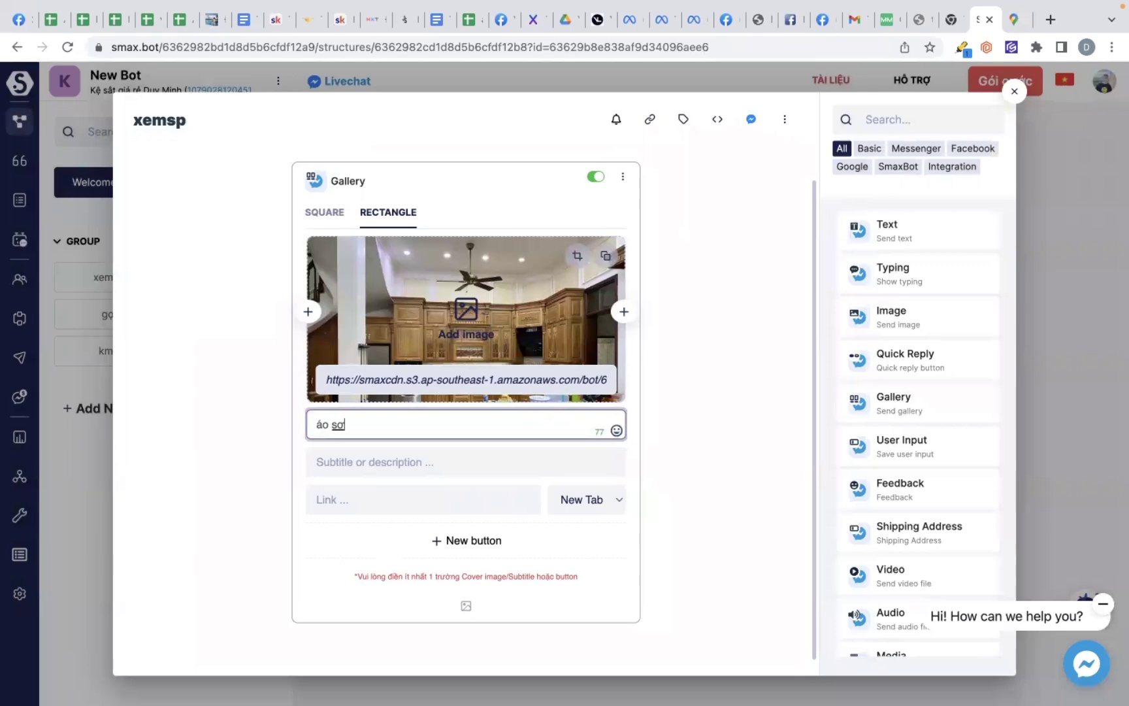
key(BackSpace)
key(BackSpace)
text(ơmi tối màu)
click(409, 473)
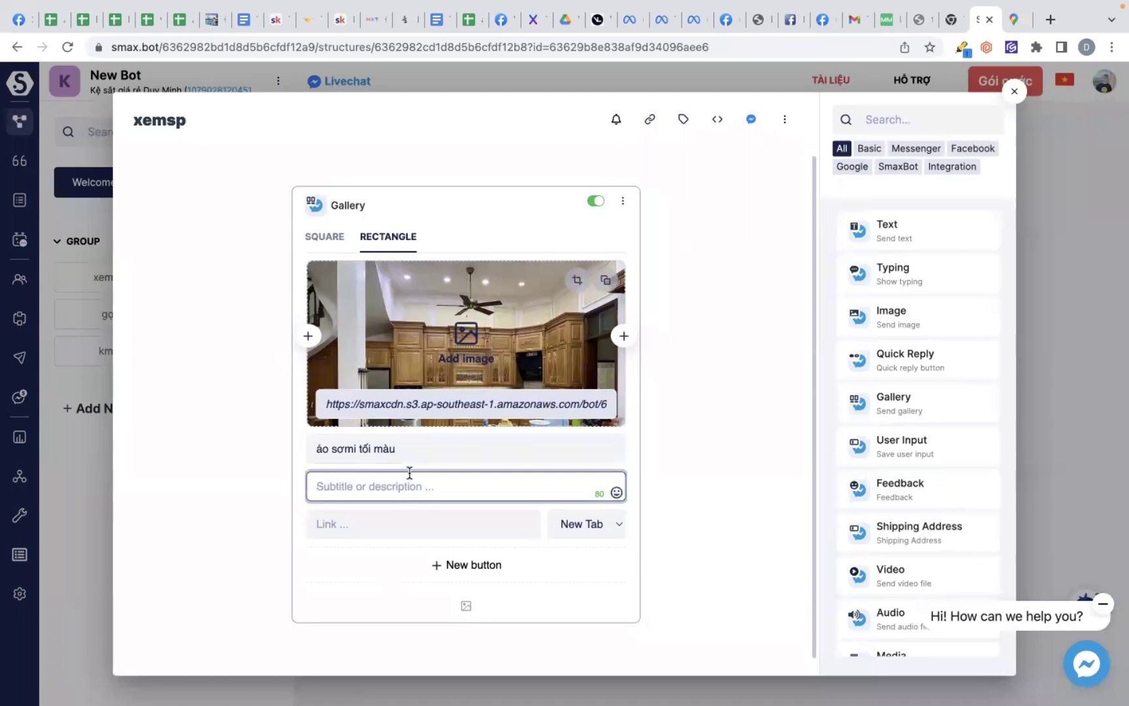
text(ai)
text(ảm )
text(50)
click(393, 524)
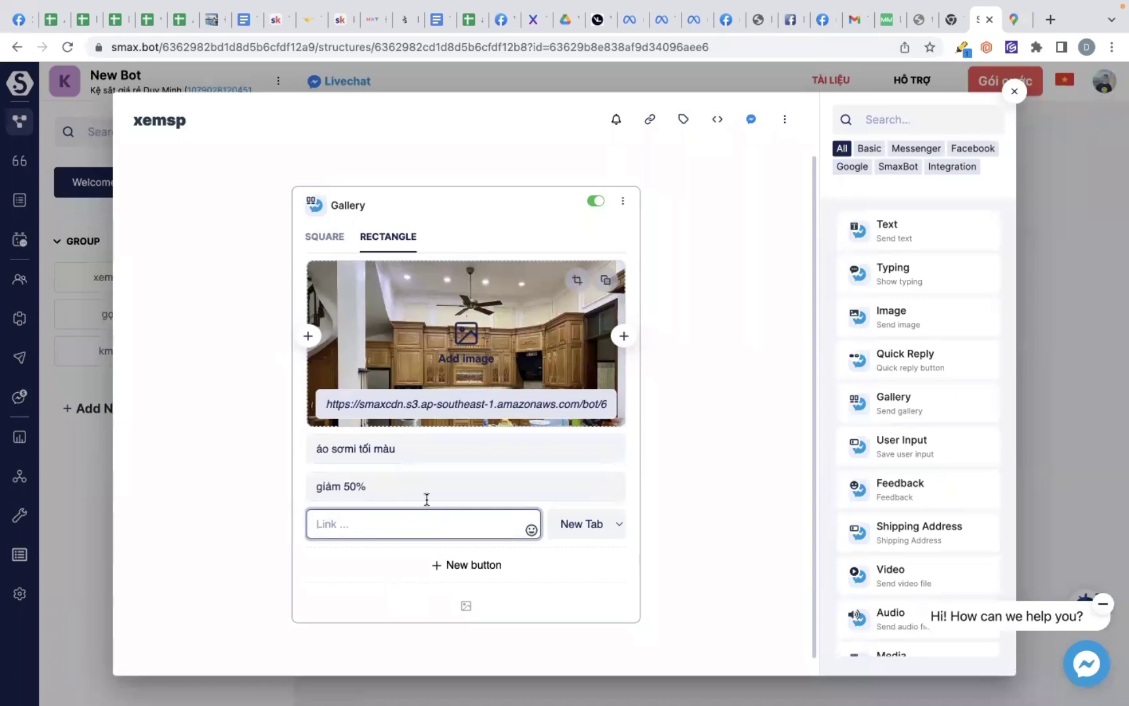
Add a "Đặt Hàng" button to the first gallery item, linked to a new block named "nhận tt KH".
click(466, 565)
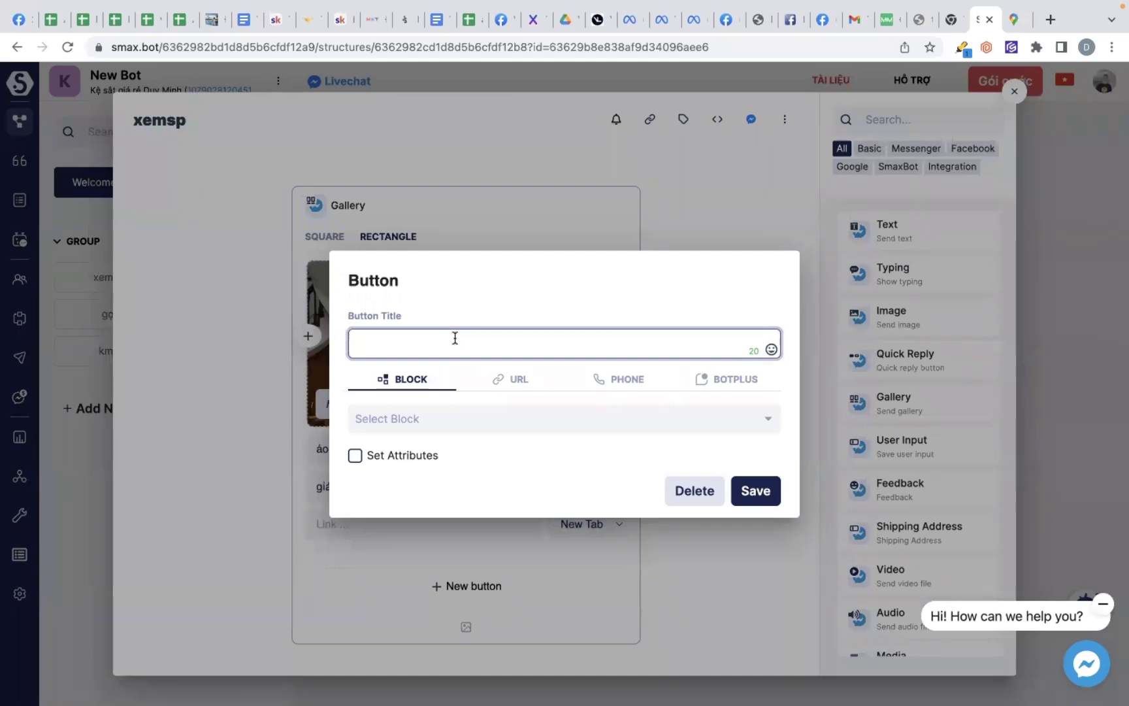
text(Mua)
key(BackSpace)
key(BackSpace)
key(BackSpace)
text(Đa)
text(t Hang)
click(431, 421)
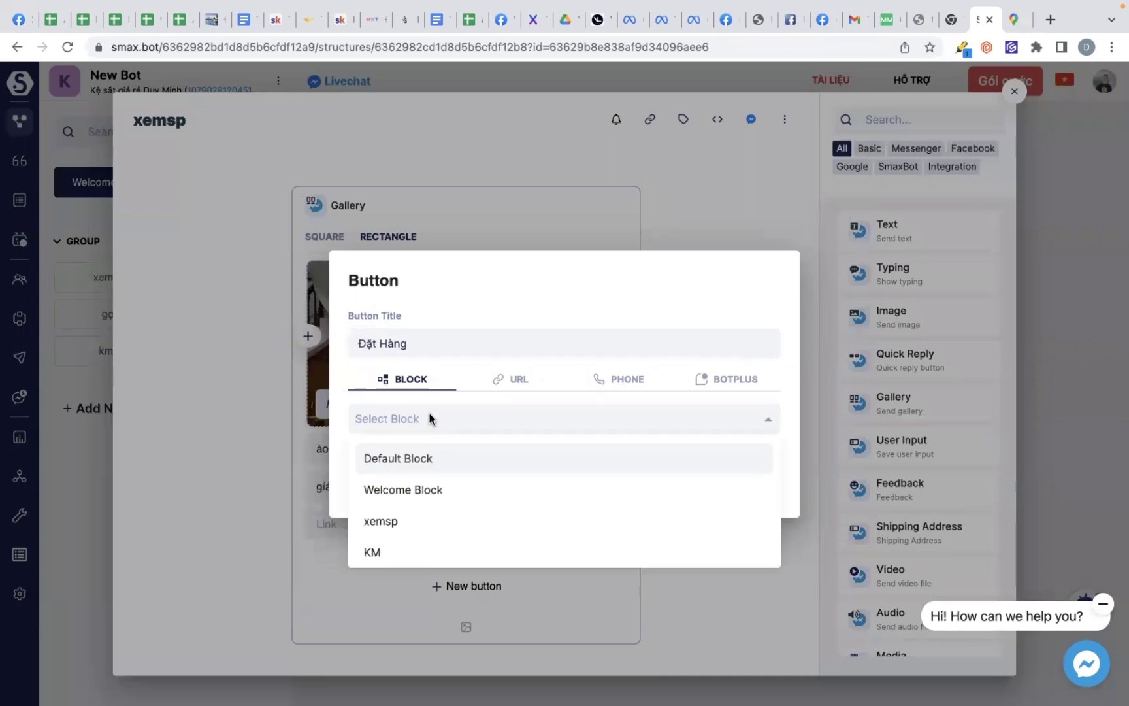
text(n)
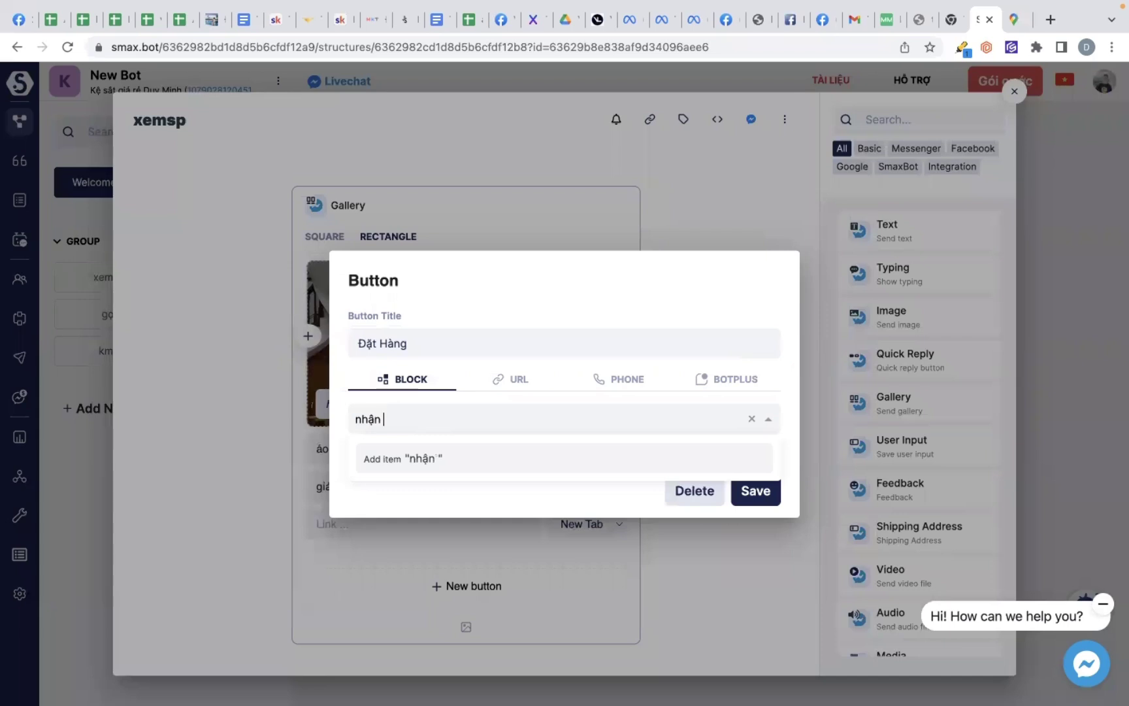
text(hân tt)
key(BackSpace)
key(BackSpace)
text(tt k)
key(BackSpace)
text(KH)
click(447, 463)
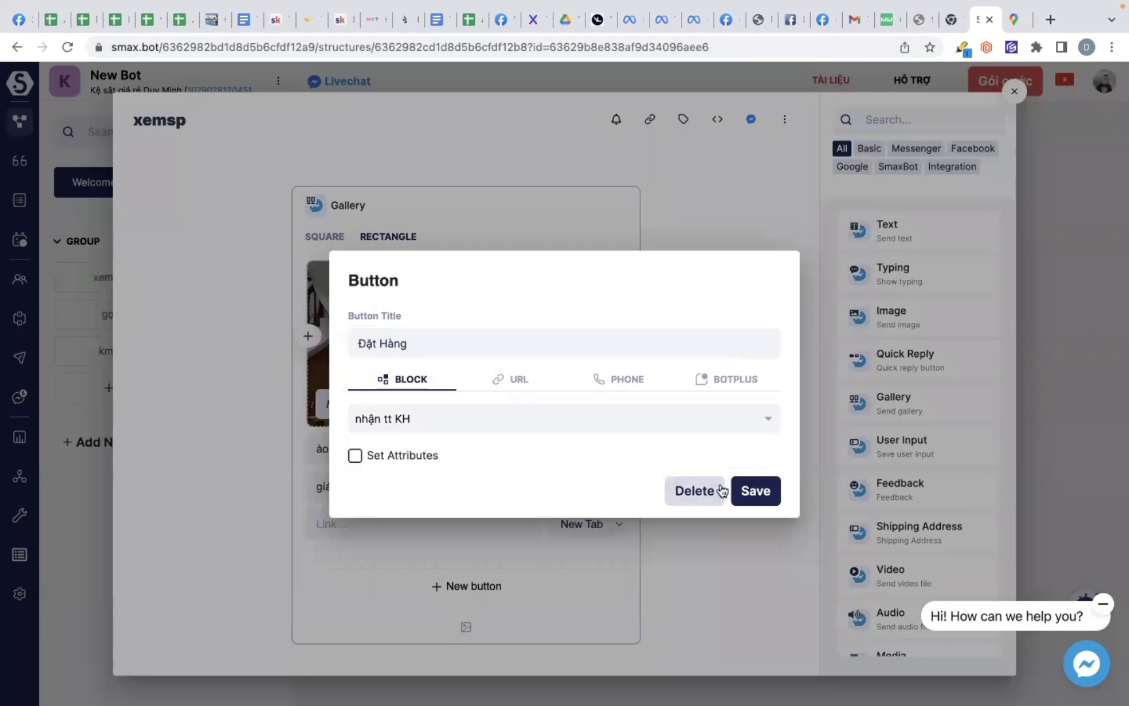
click(751, 497)
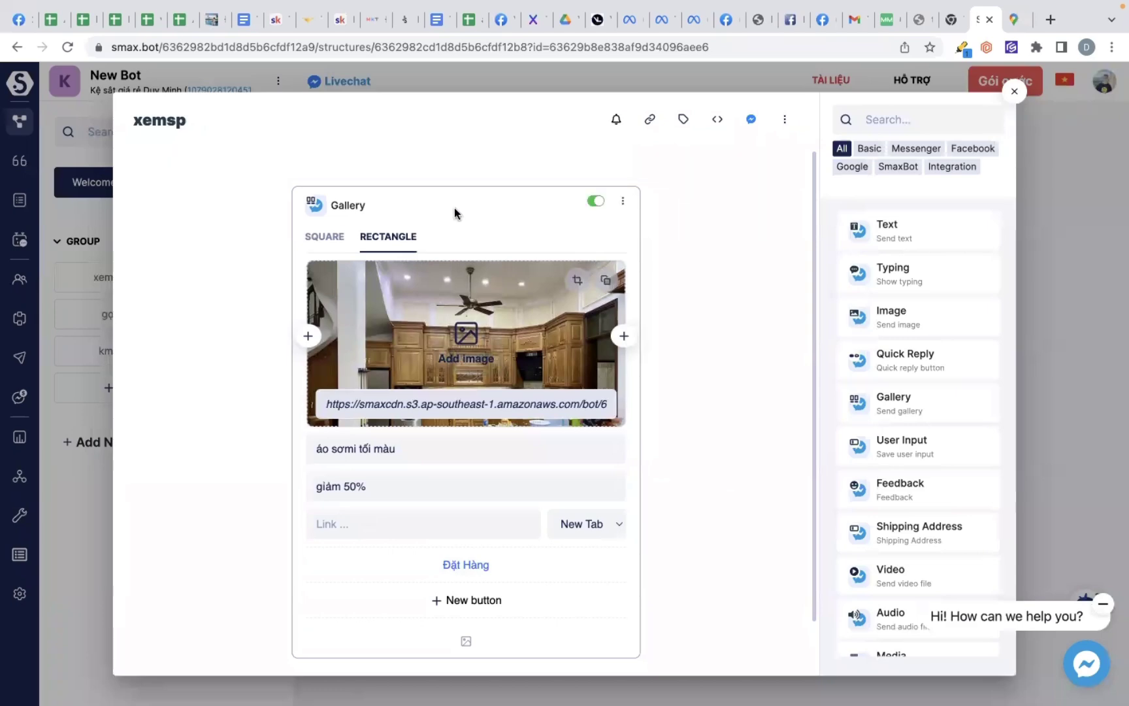
Add a second gallery item and upload the 289398354… kitchen photo from the Tải về folder with the default crop.
click(624, 337)
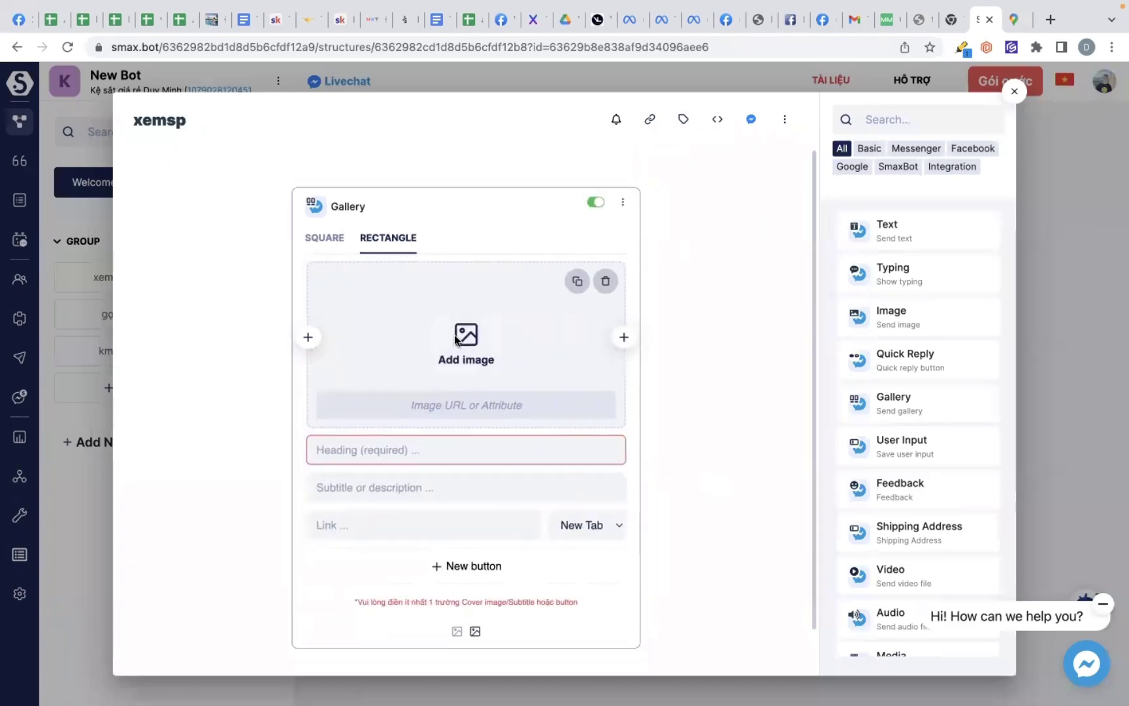
click(456, 339)
scroll(435, 378, down, 10)
scroll(435, 378, down, 3)
click(424, 309)
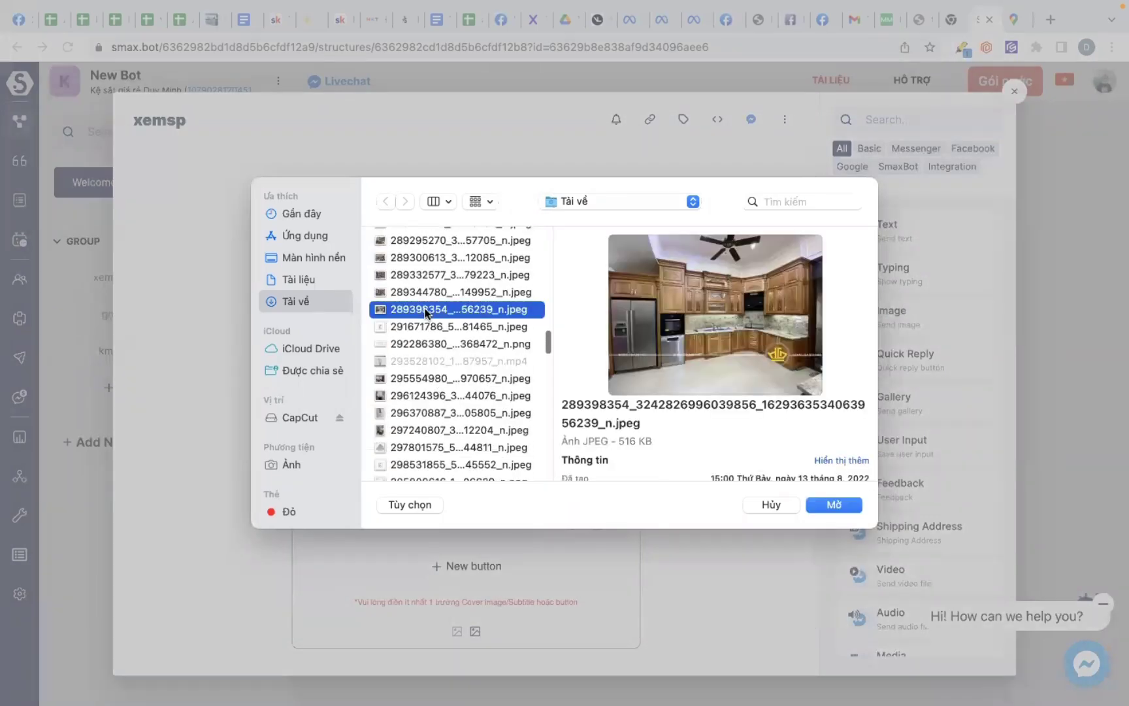
click(827, 506)
click(771, 608)
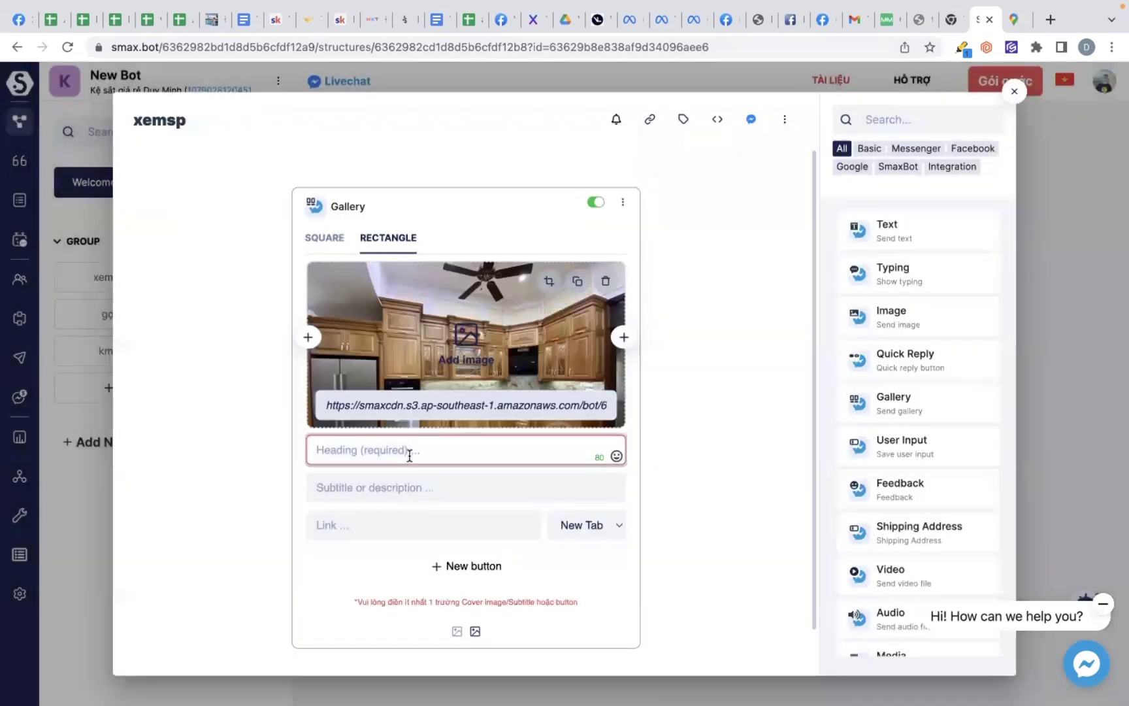
Give the second gallery item the heading "sơmi 2" and the subtitle "dfdhgfd".
click(409, 456)
text(sơmi 2)
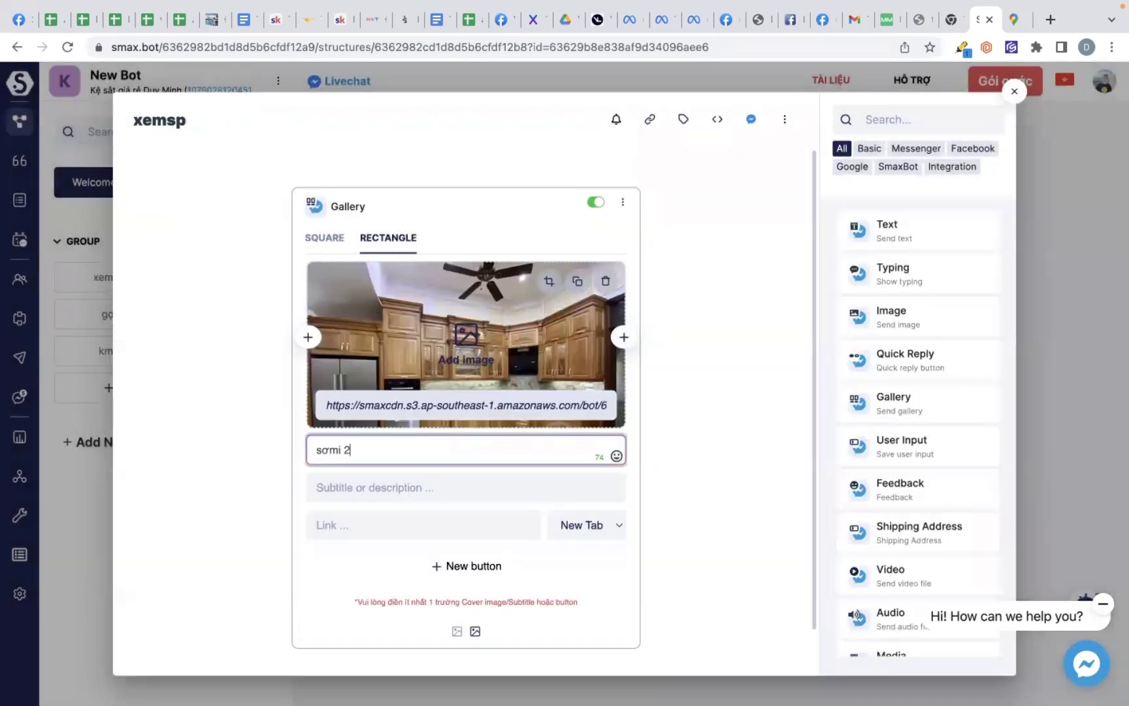
click(373, 497)
text(dfdhgfd)
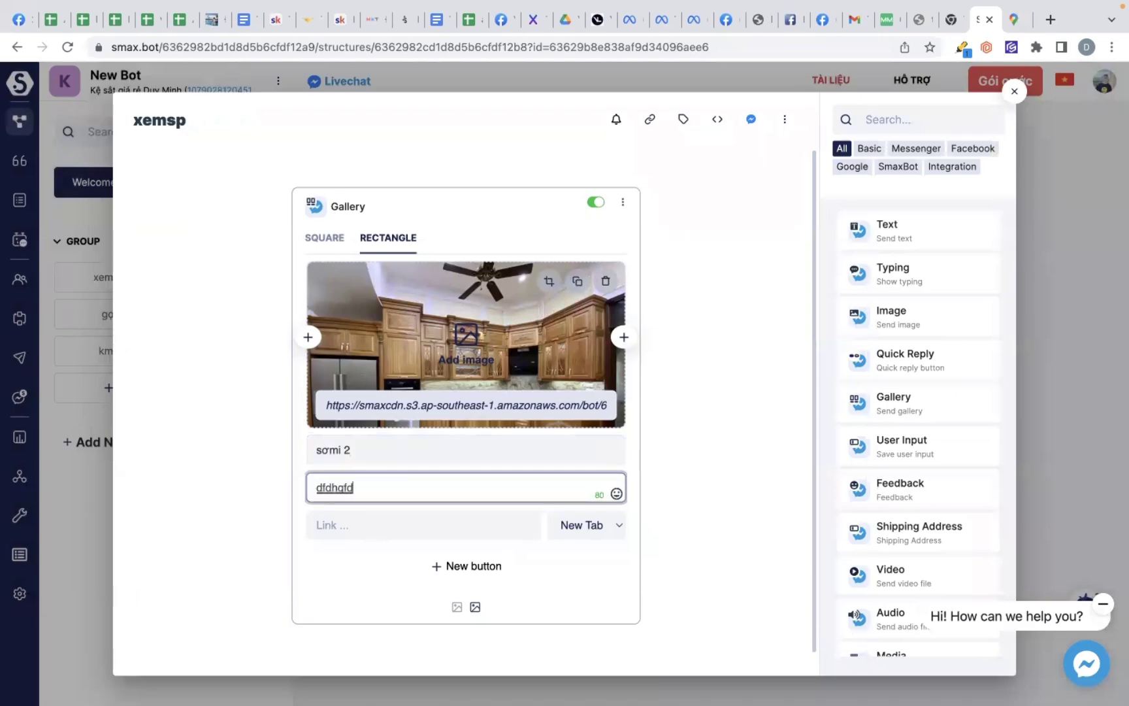
Add a "Đặt Hàng" button to the second gallery item, linked to the existing "nhận tt KH" block.
click(436, 584)
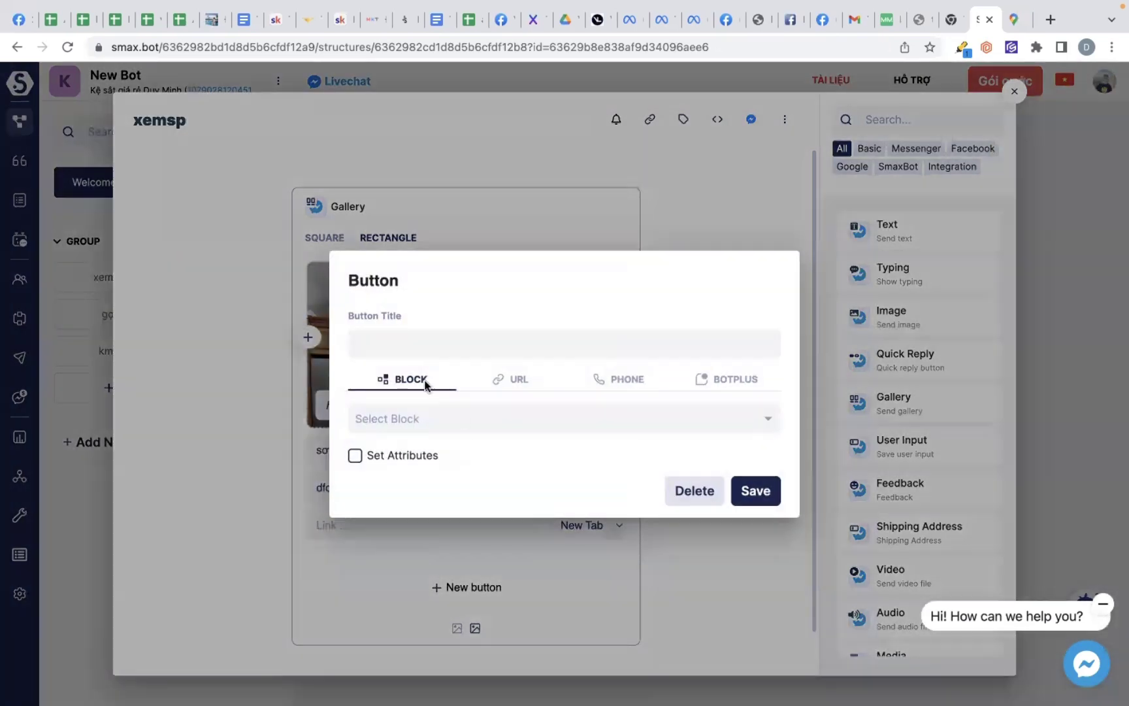
text(Mua)
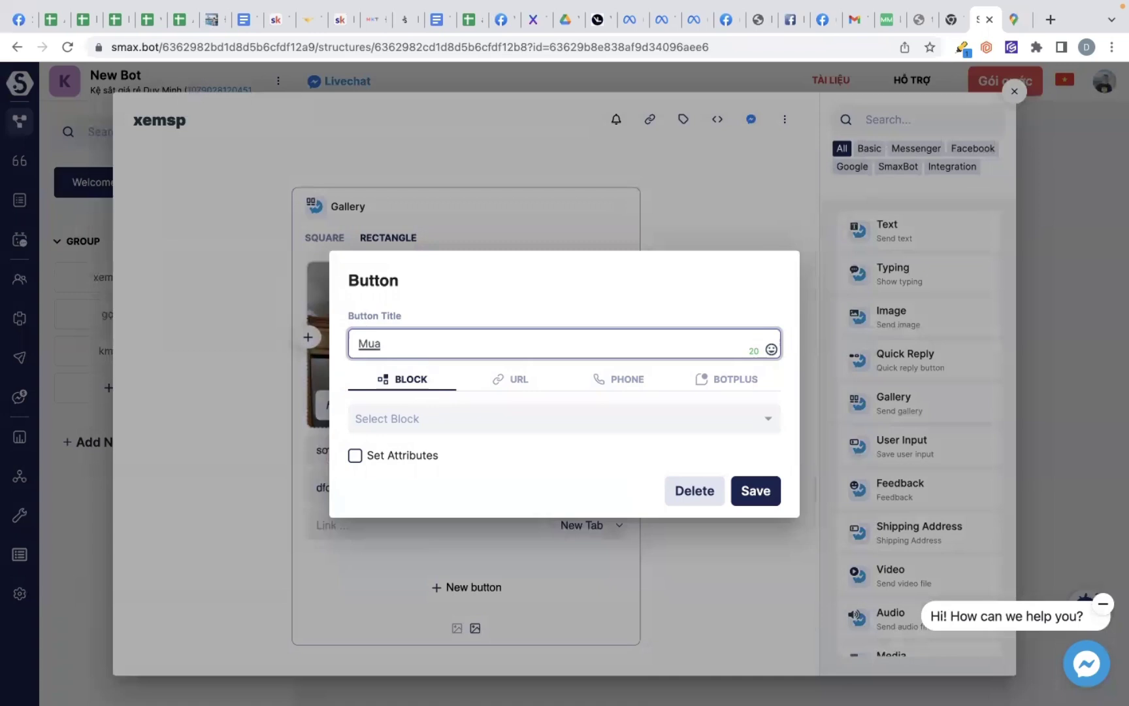
text( nG)
key(BackSpace)
key(BackSpace)
text(N)
key(BackSpace)
key(BackSpace)
key(BackSpace)
key(BackSpace)
key(BackSpace)
text(Đã)
text(ặt )
text(Hàng)
click(411, 416)
scroll(422, 491, down, 5)
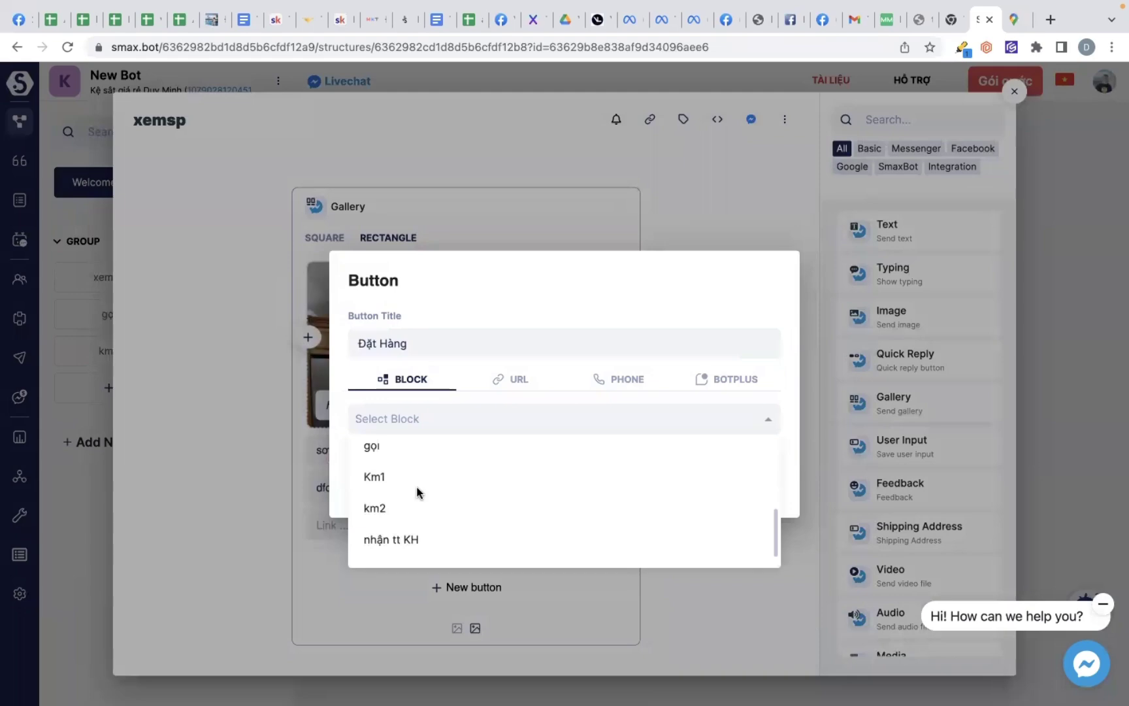
click(405, 538)
click(752, 493)
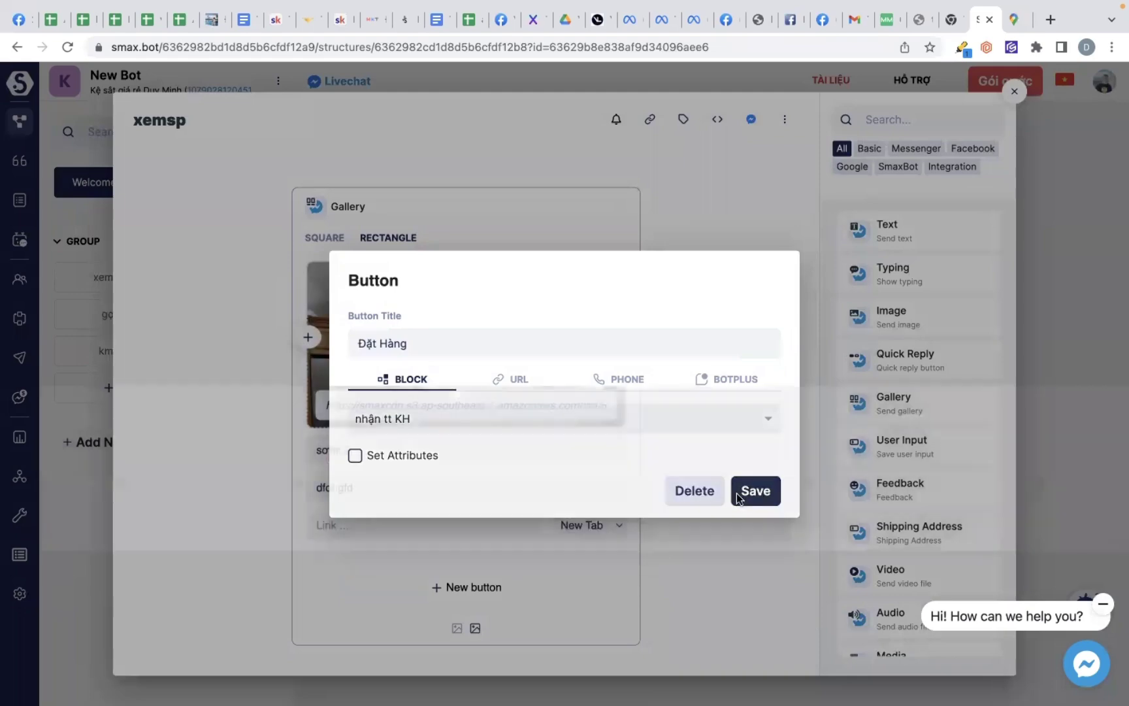
Add a third gallery item and upload another kitchen photo from the Tải về folder with the default crop.
click(624, 337)
click(447, 358)
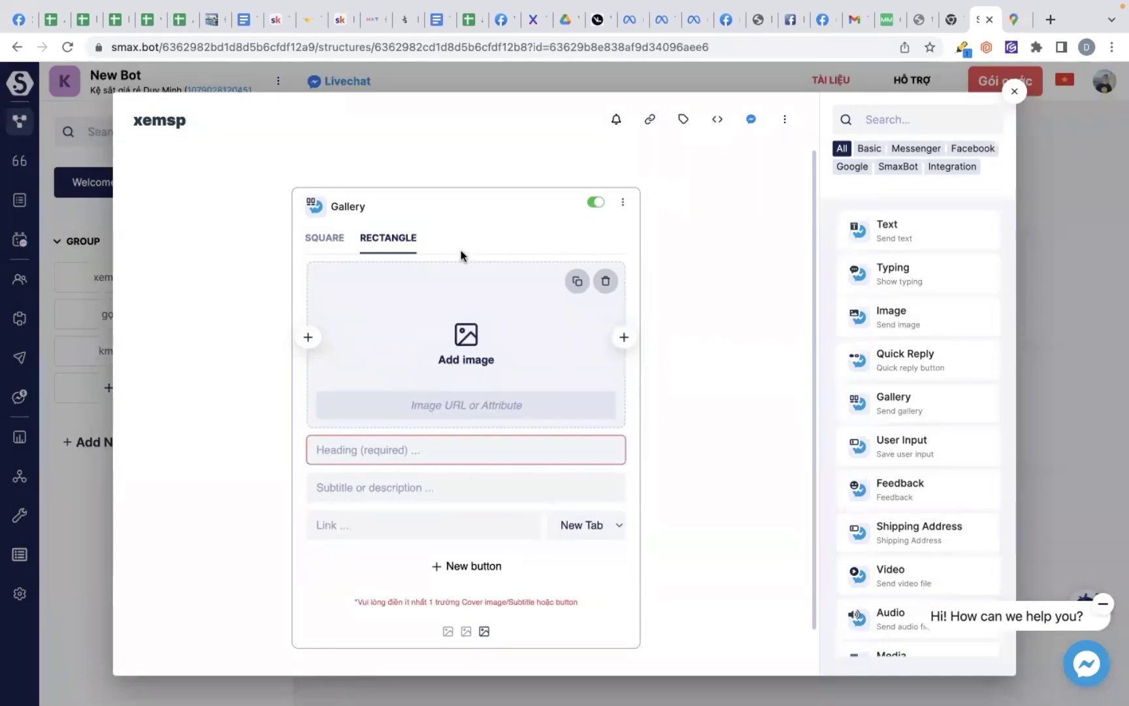
scroll(459, 308, down, 10)
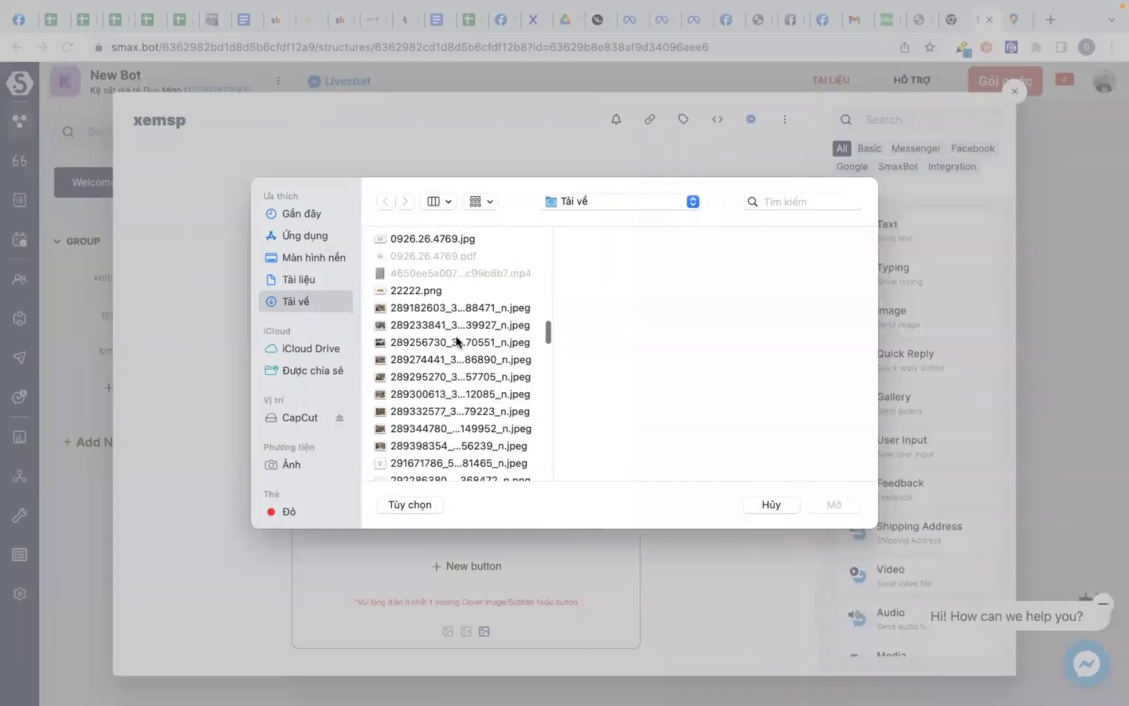
click(451, 360)
click(816, 505)
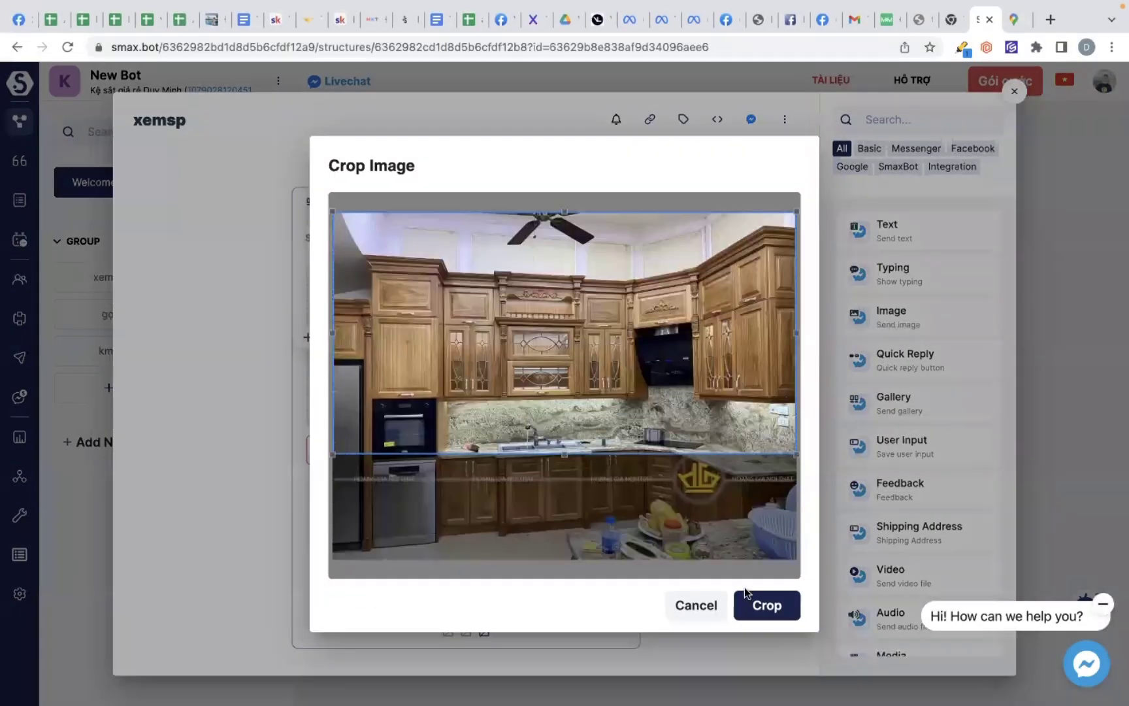
click(747, 596)
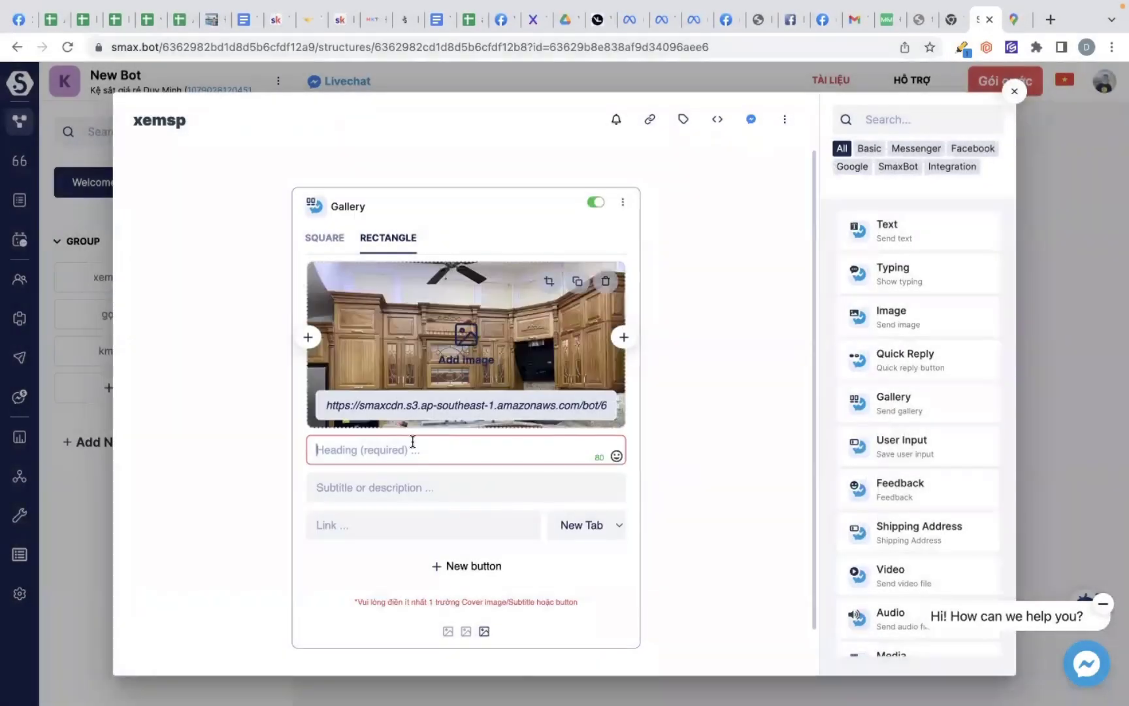
Give the third gallery item the heading "djdfj" and the subtitle "egdjd".
click(413, 443)
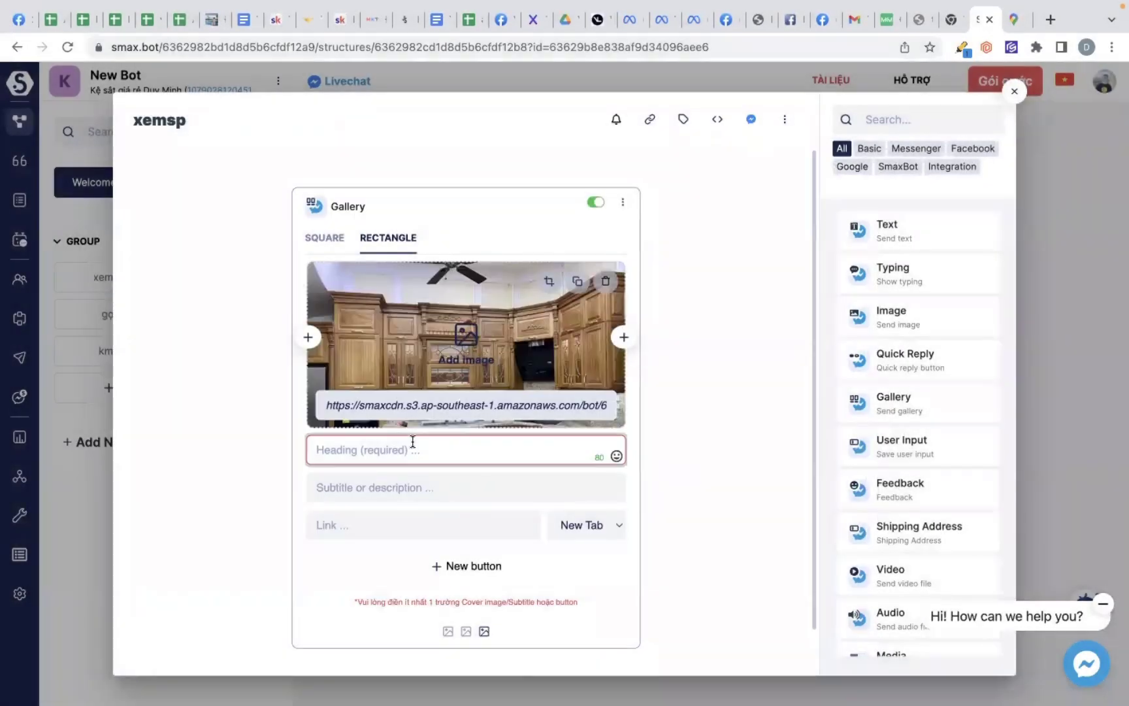
text(djdfj)
click(422, 501)
text(egdjd)
key(Return)
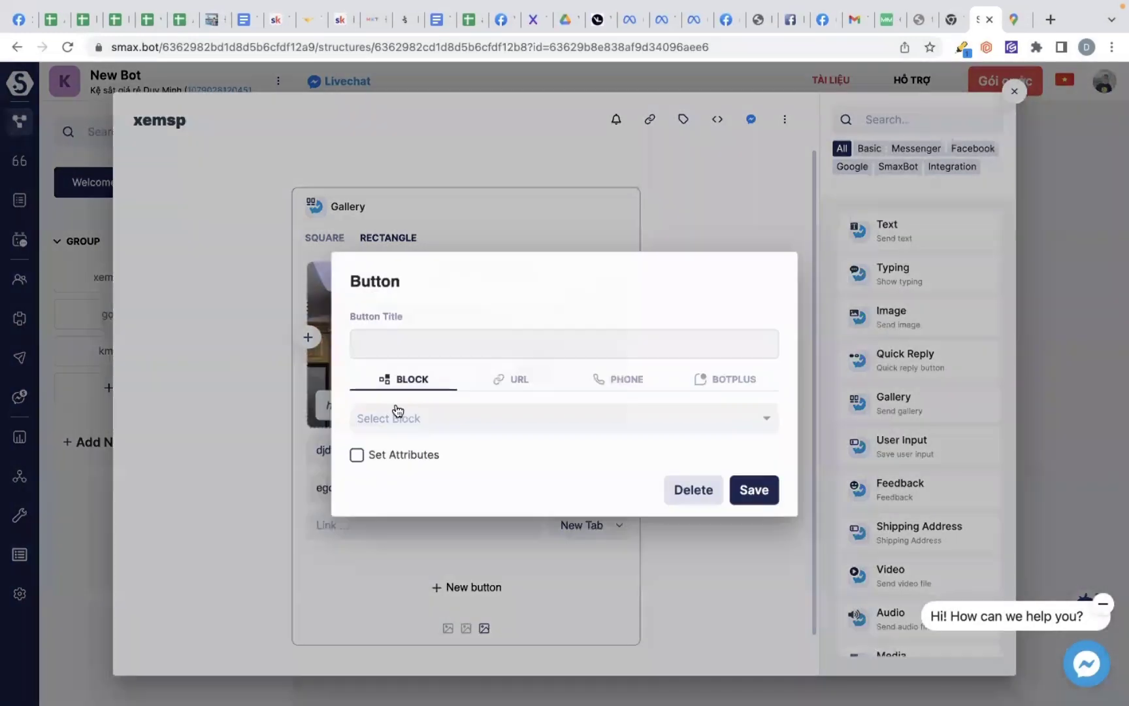
Title the third gallery item's button "Đặt Hàng" and link it to the "nhận tt KH" block.
click(430, 350)
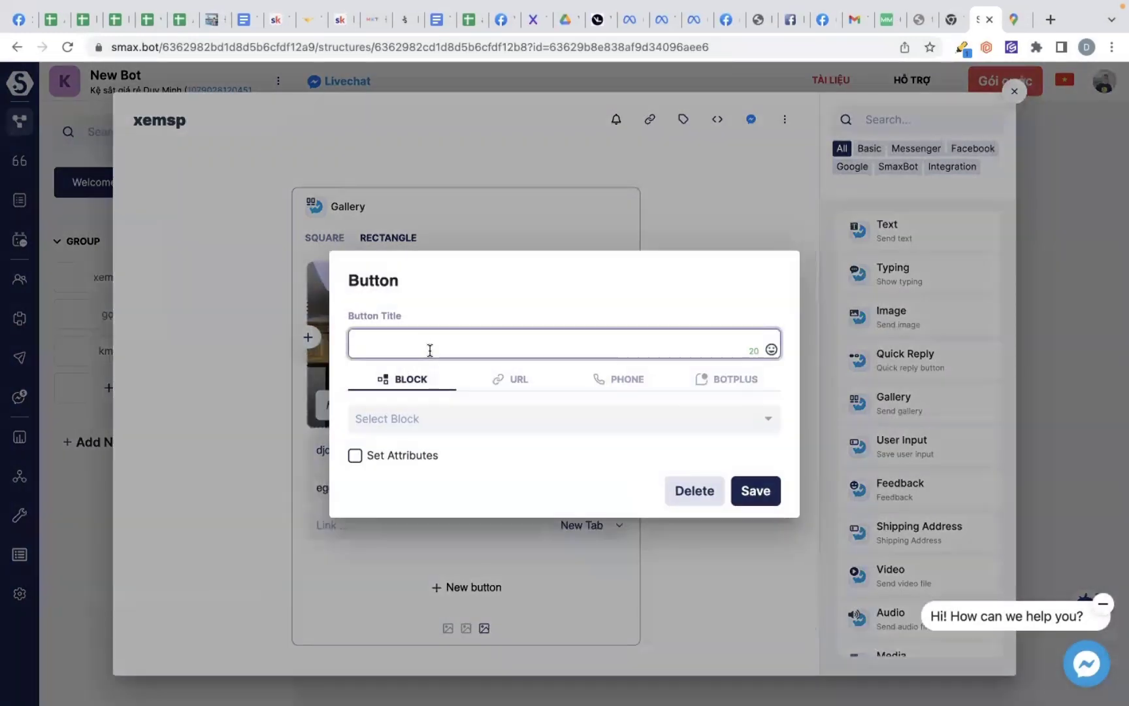
text(Đặt Hàng)
click(423, 409)
scroll(433, 523, down, 3)
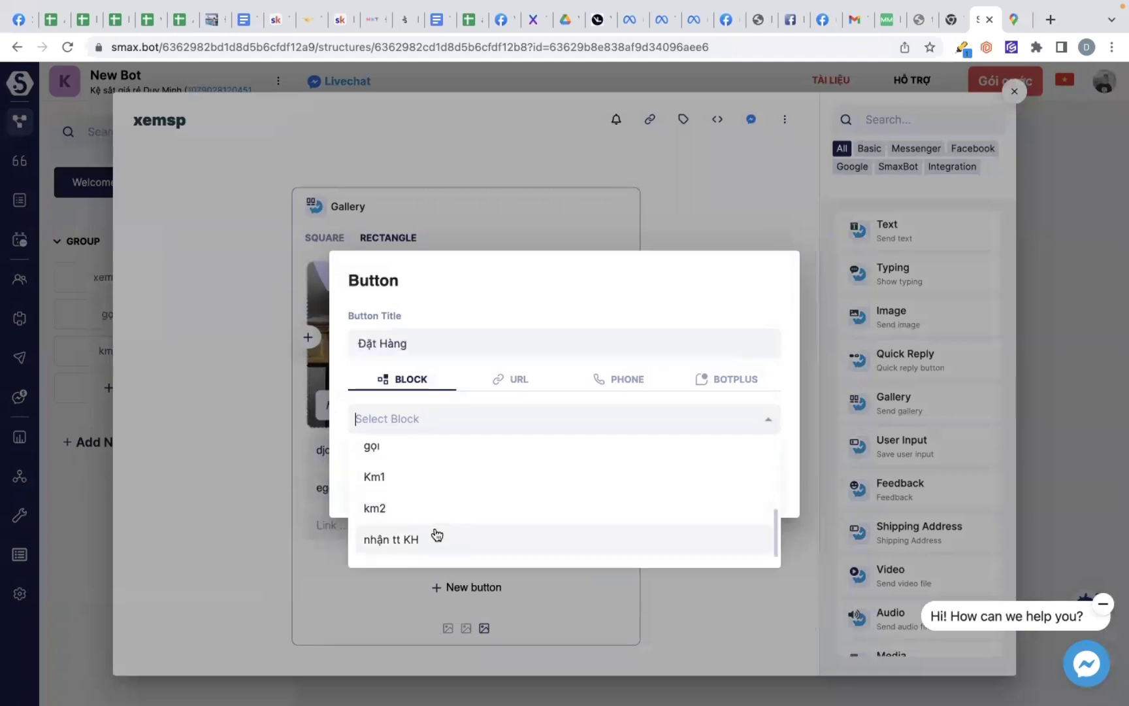